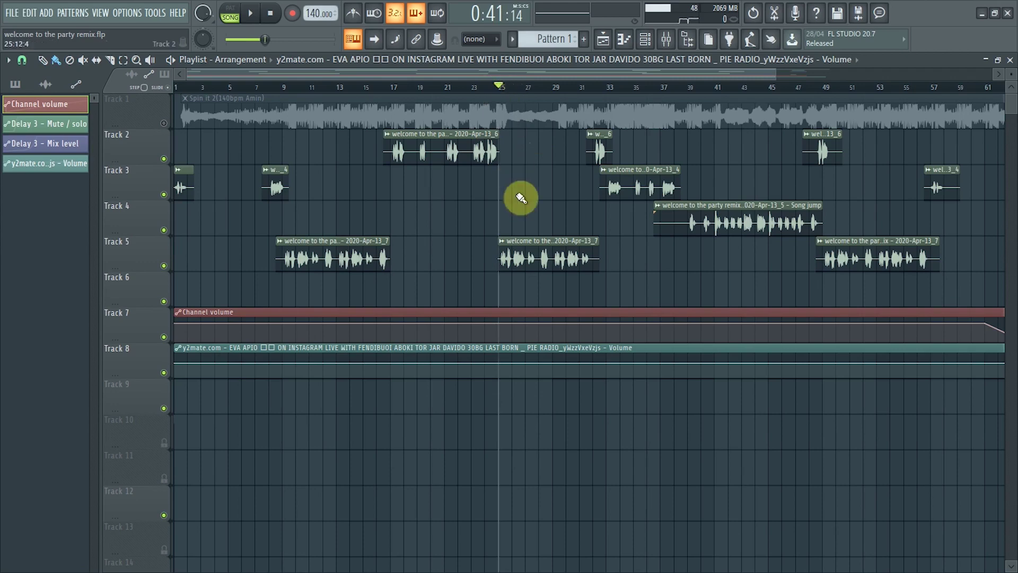
- Select the Draw tool and play the vocal recordings from bar 25
click(21, 68)
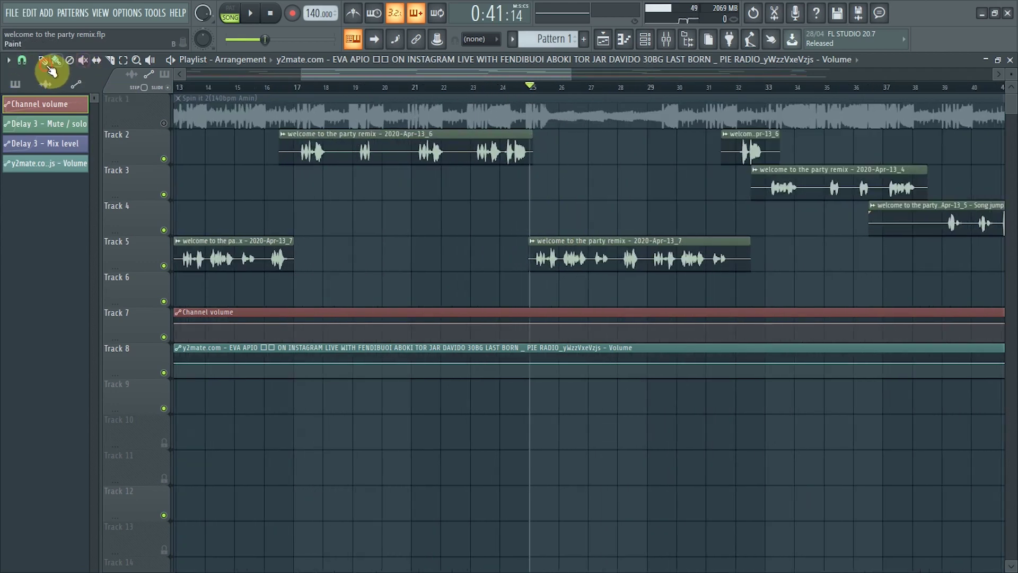
scroll(531, 215, up, 2)
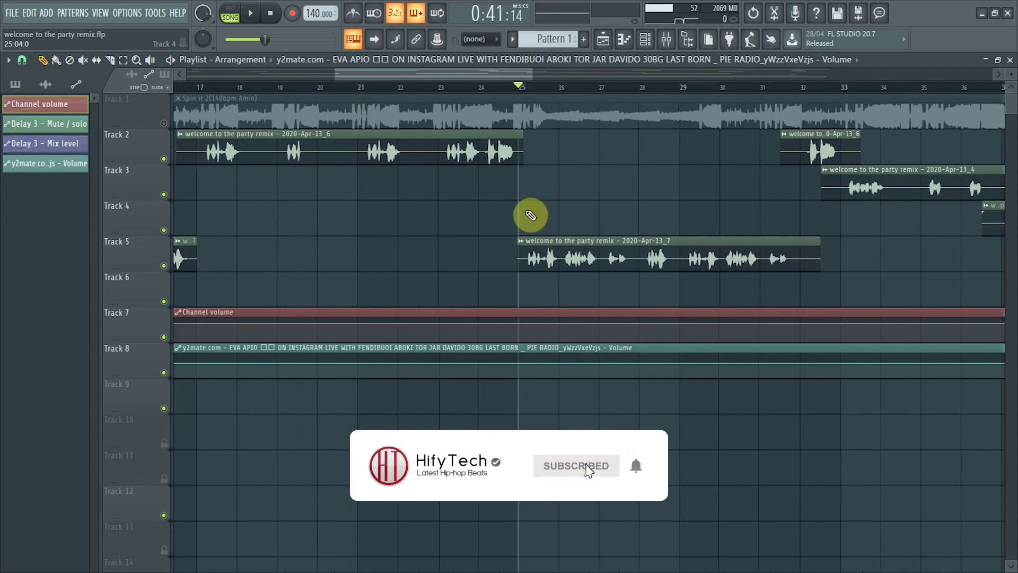
key(space)
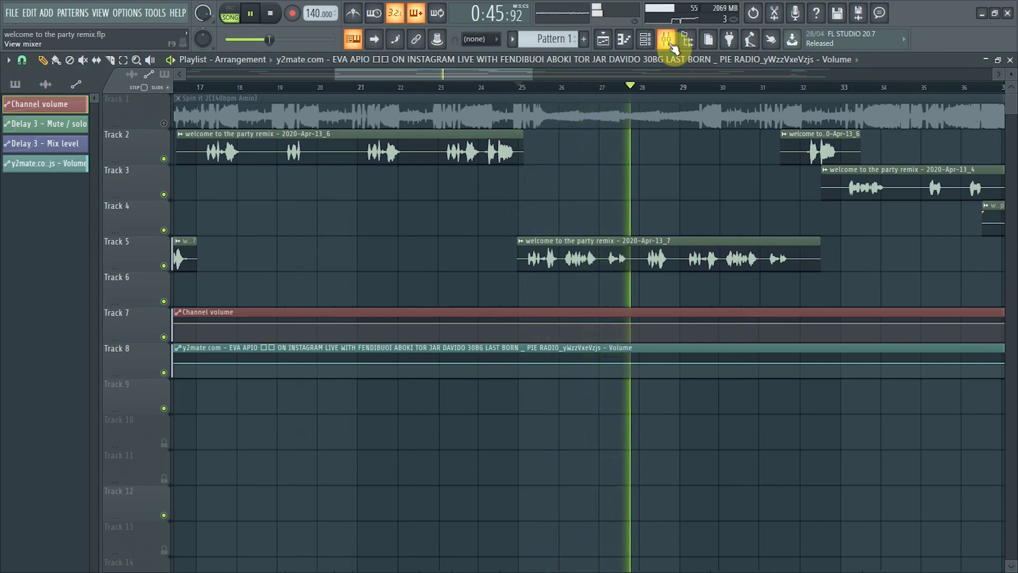
key(space)
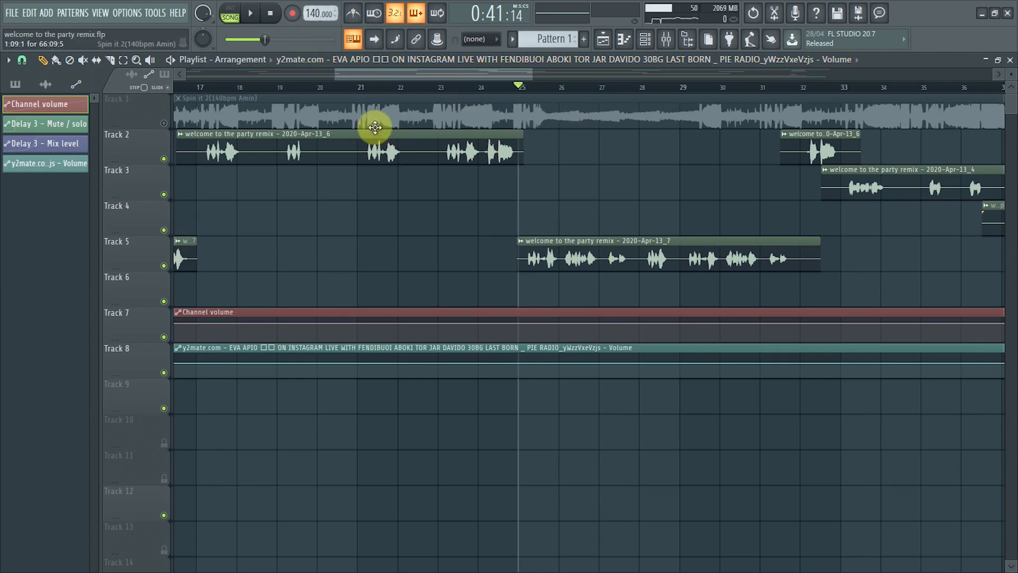
- Solo Track 1 and play the beat on its own from bar 23
ctrl+click(163, 123)
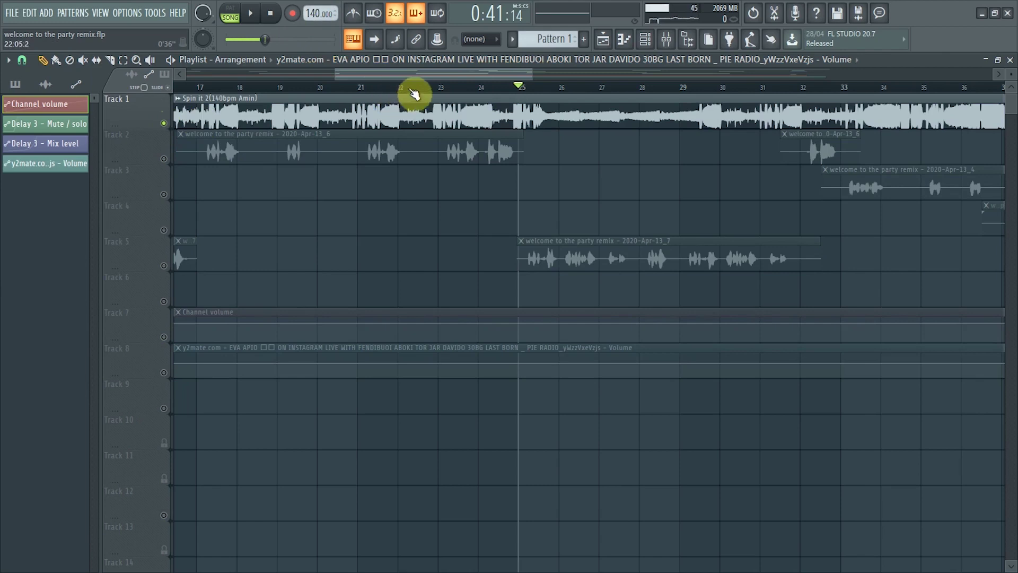
click(435, 89)
key(space)
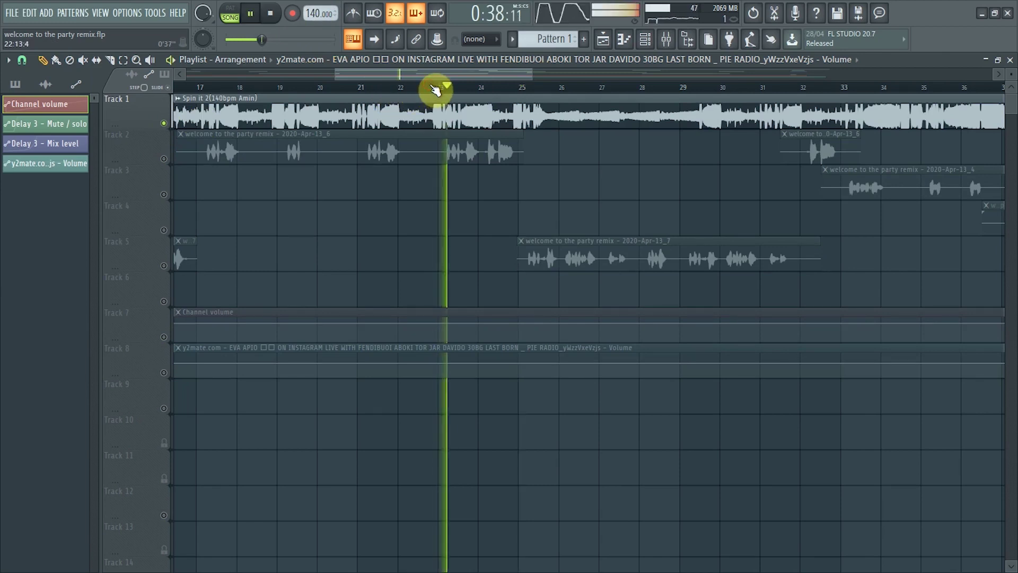
key(space)
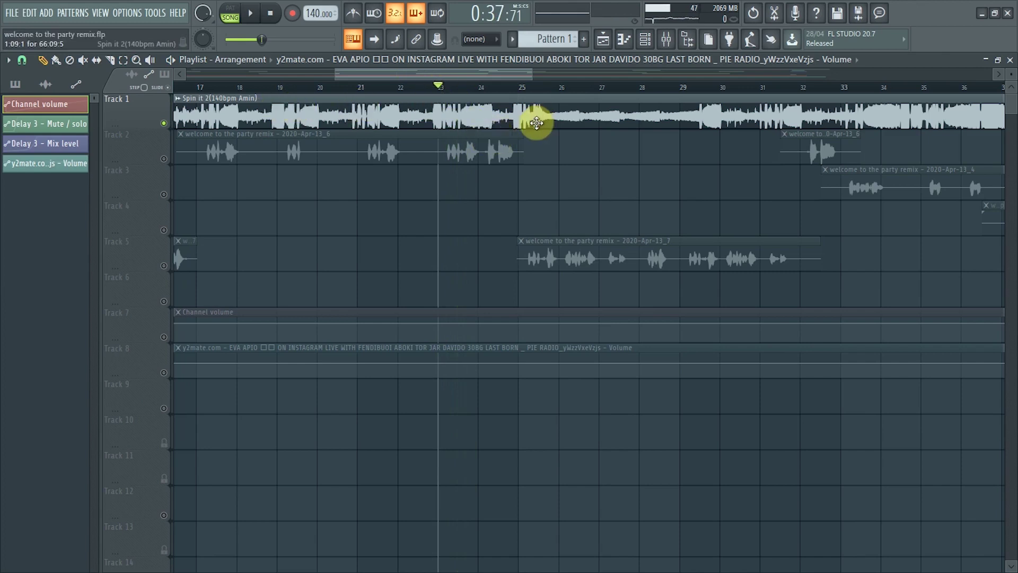
- Bring the other tracks back in and leave only the Track 1 beat muted
click(164, 123)
ctrl+click(163, 123)
click(164, 123)
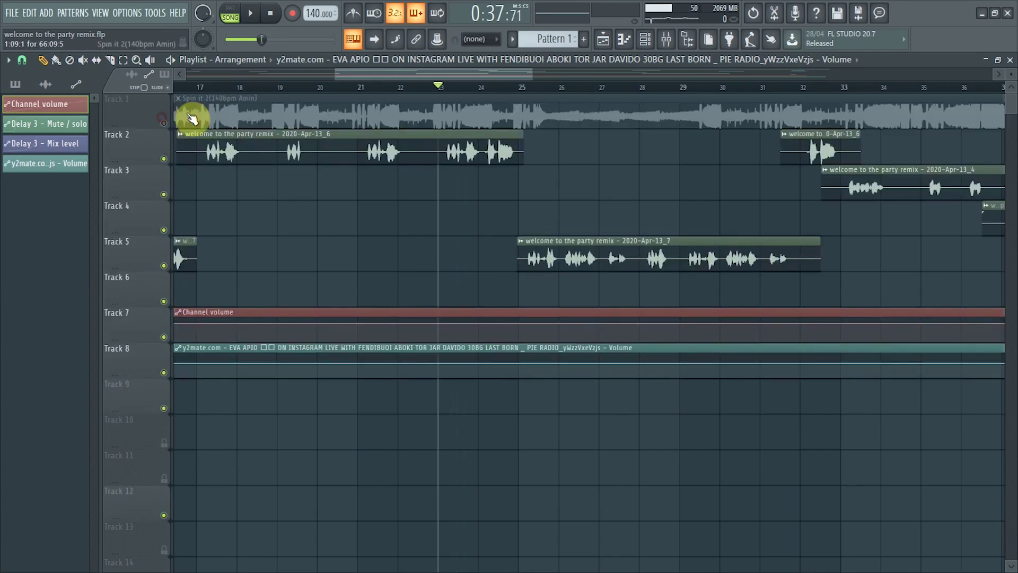
- Play the vocals from bar 25 with the metronome turned on
click(520, 88)
key(space)
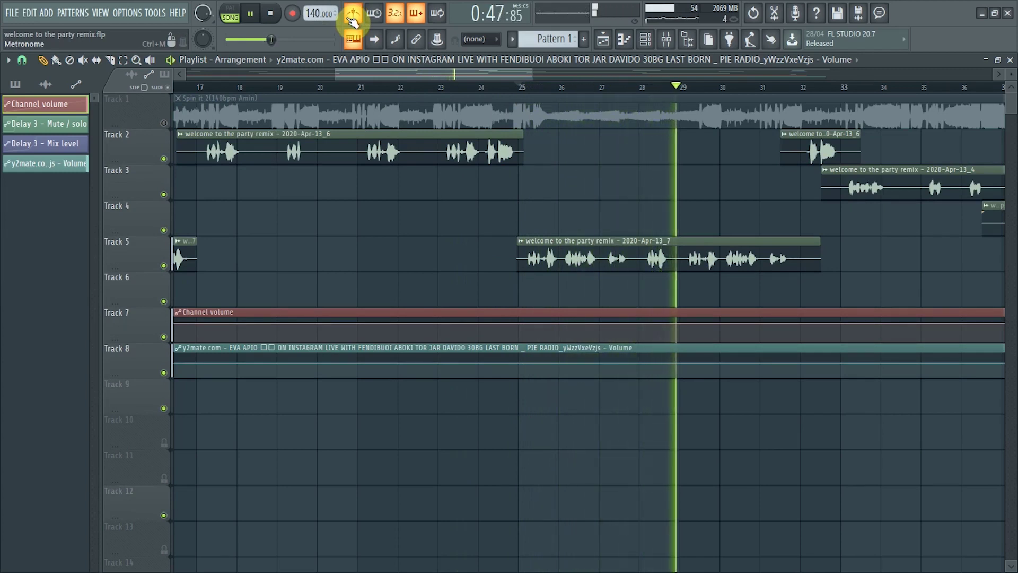
key(space)
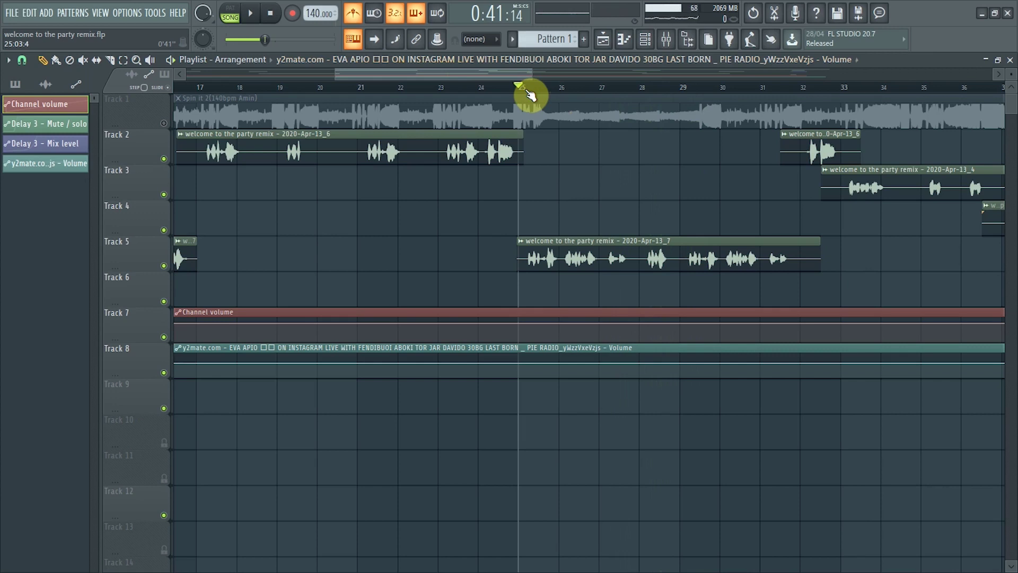
- Examine the vocal clips around bar 25 and across the whole arrangement
scroll(569, 187, up, 3)
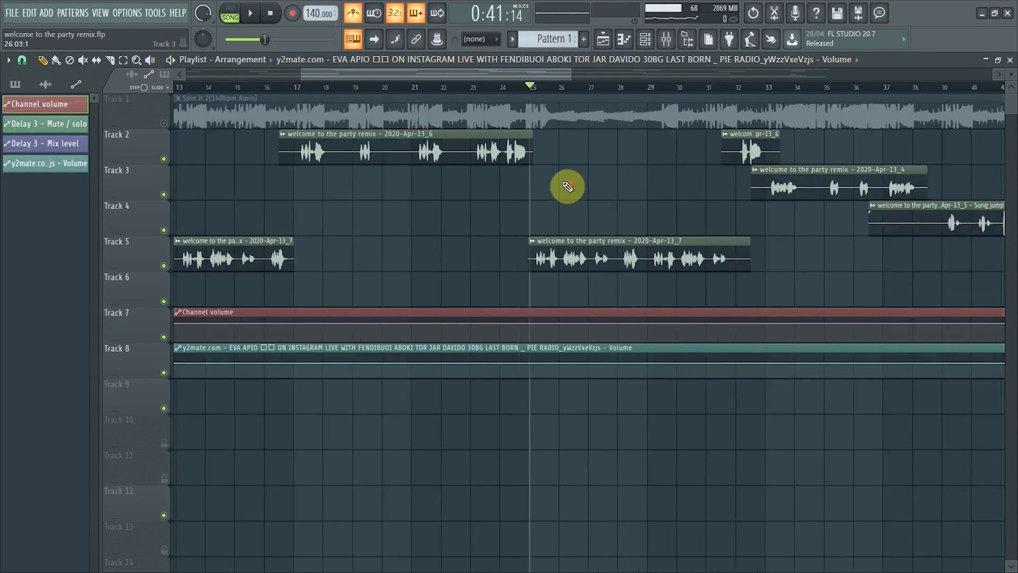
scroll(569, 188, up, 2)
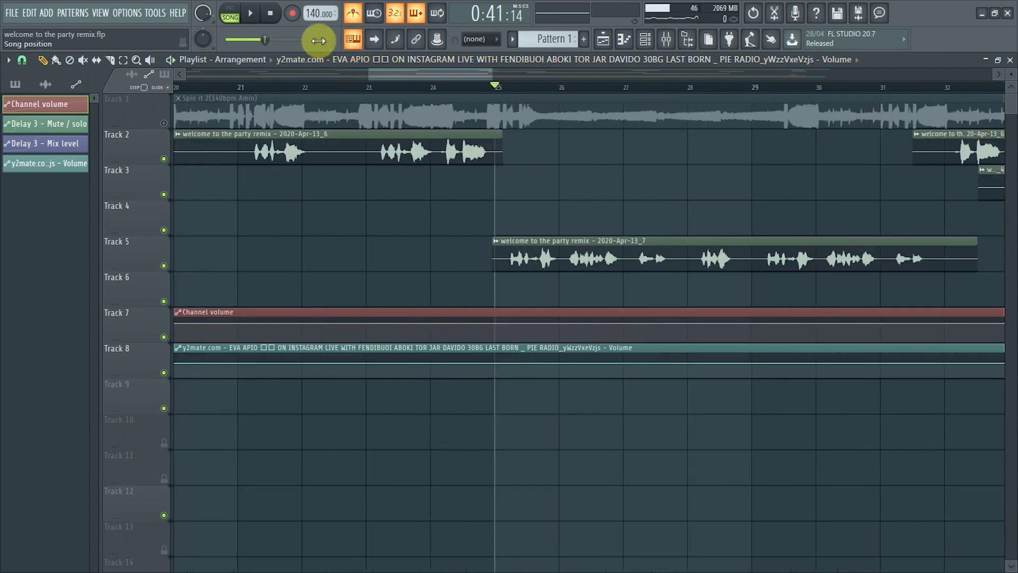
scroll(587, 195, down, 4)
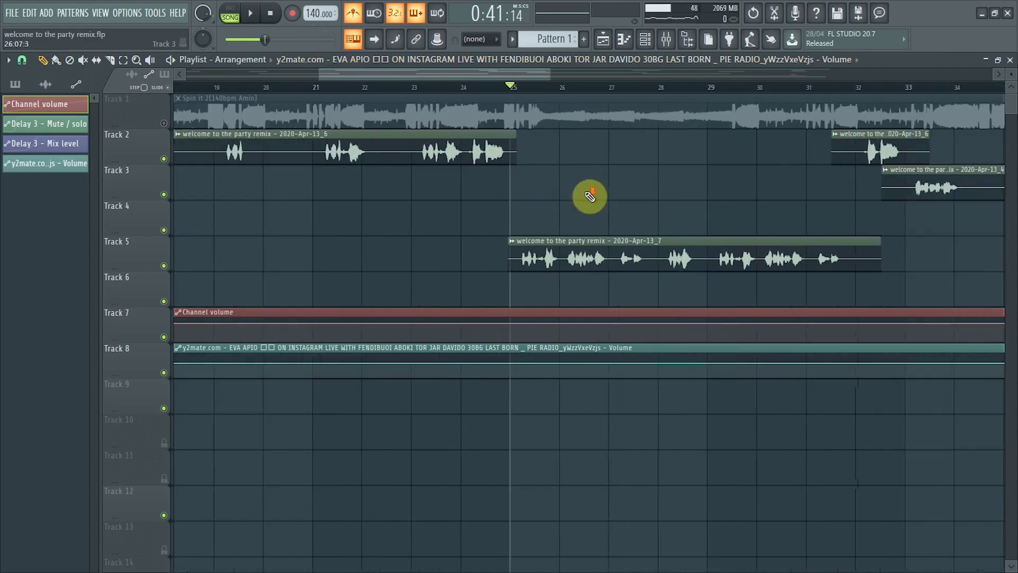
scroll(670, 257, down, 2)
scroll(578, 175, down, 1)
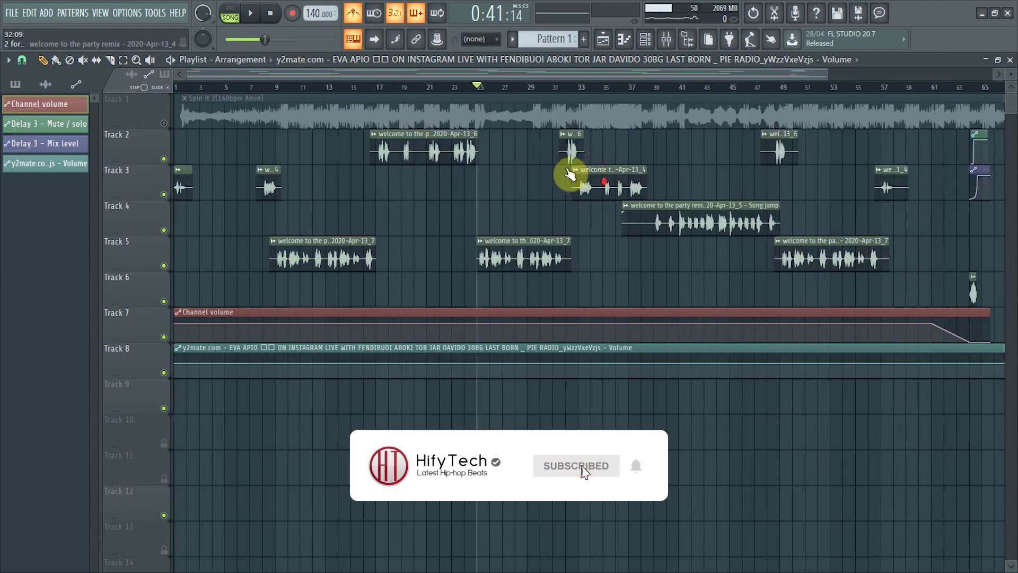
scroll(318, 114, up, 1)
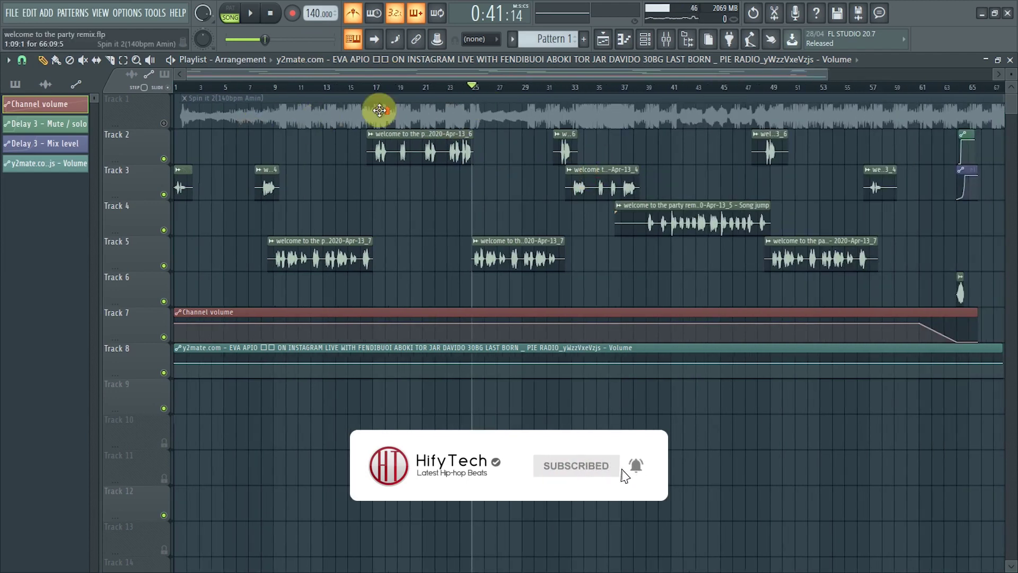
scroll(380, 110, up, 1)
scroll(380, 109, up, 2)
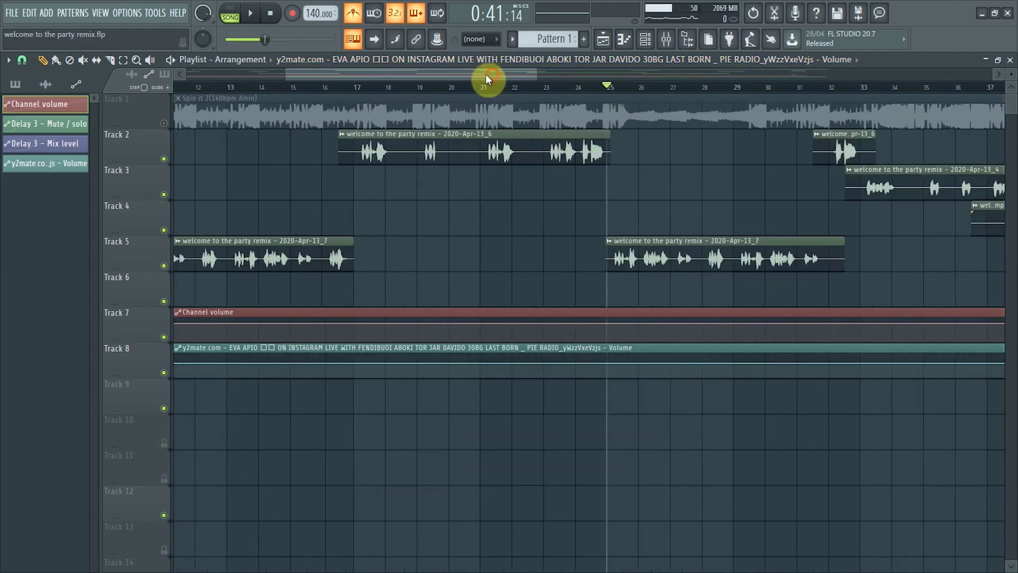
- Play the vocals against the metronome from the very start of the song
key(Home)
click(182, 91)
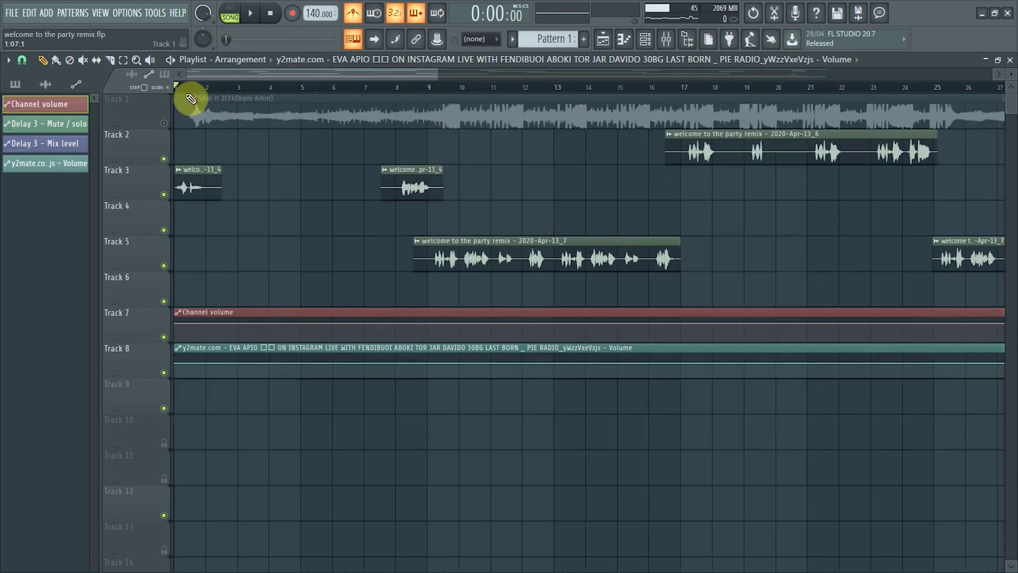
key(space)
key(space)
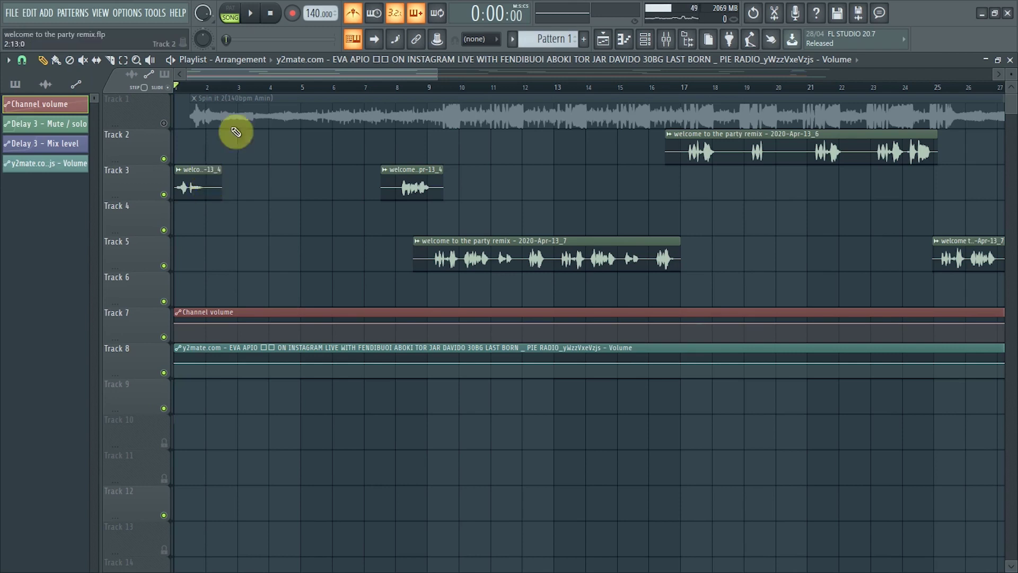
- Play the vocal clips on Tracks 3 and 5 against the metronome from bar 8
click(385, 92)
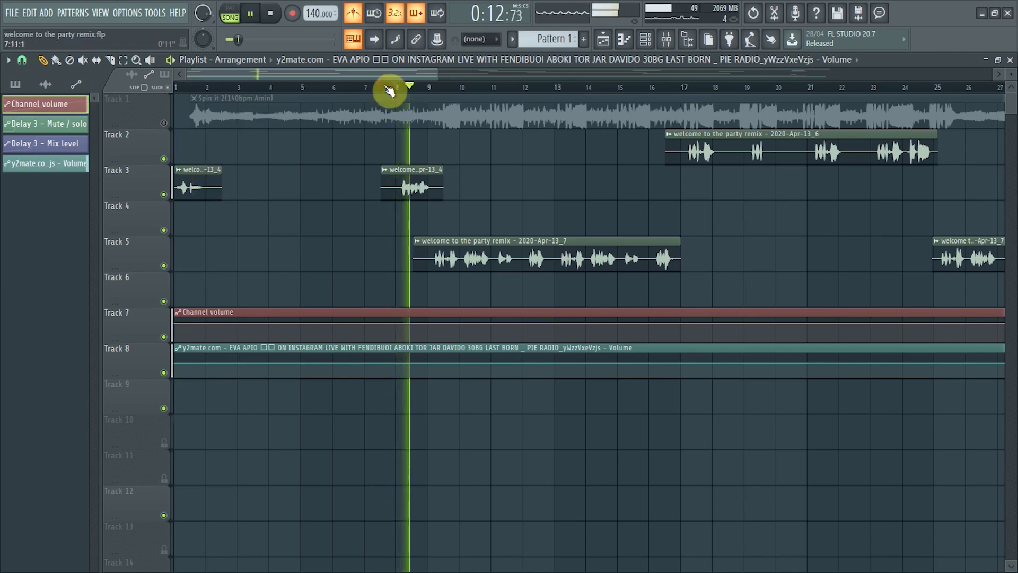
key(space)
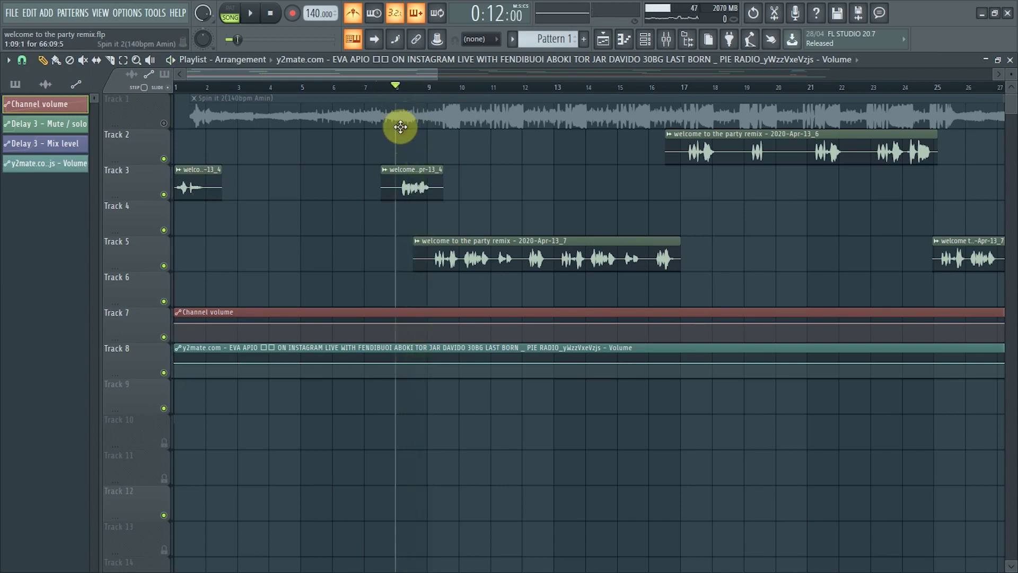
key(space)
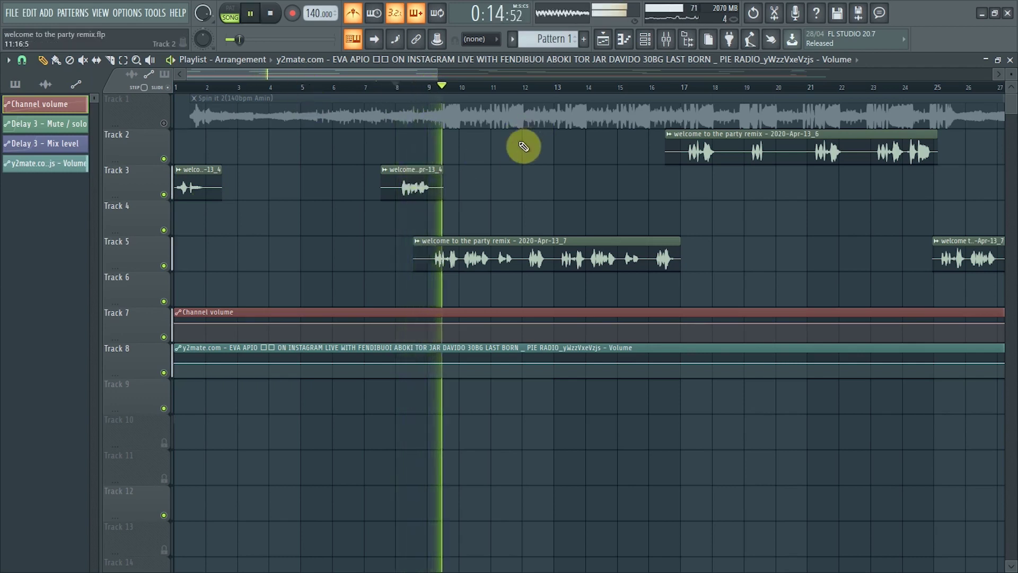
scroll(518, 149, down, 4)
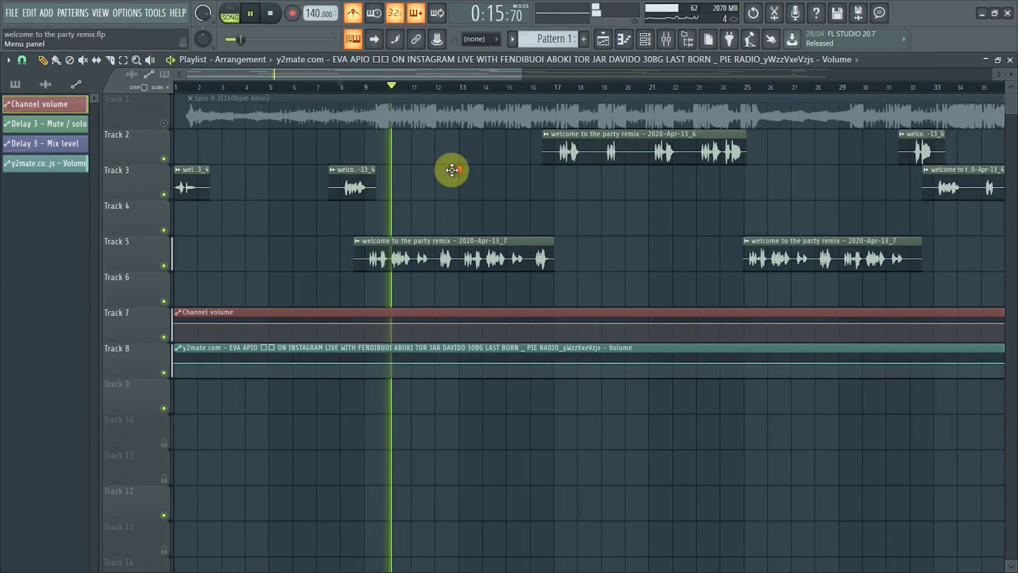
scroll(388, 185, up, 1)
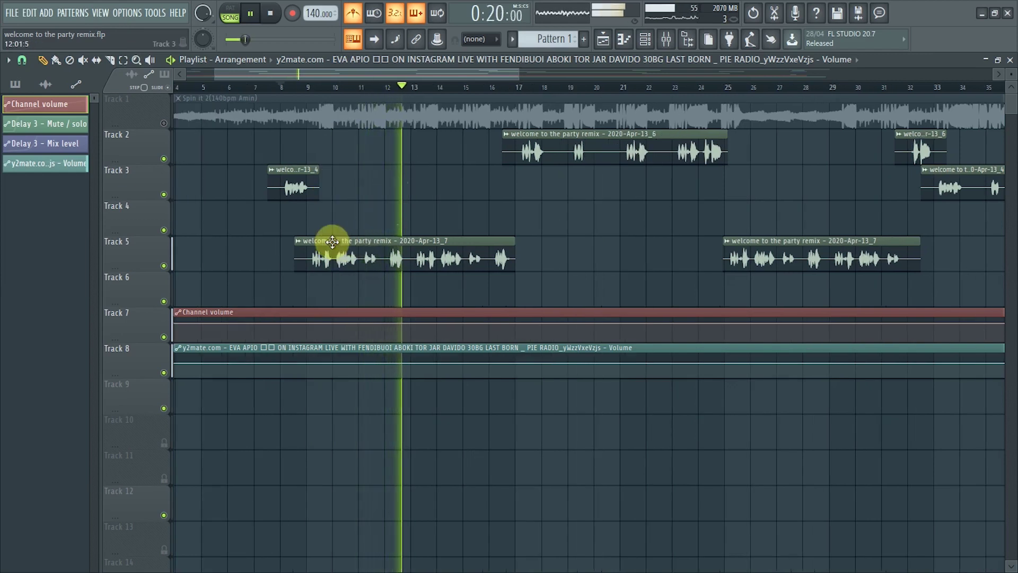
key(space)
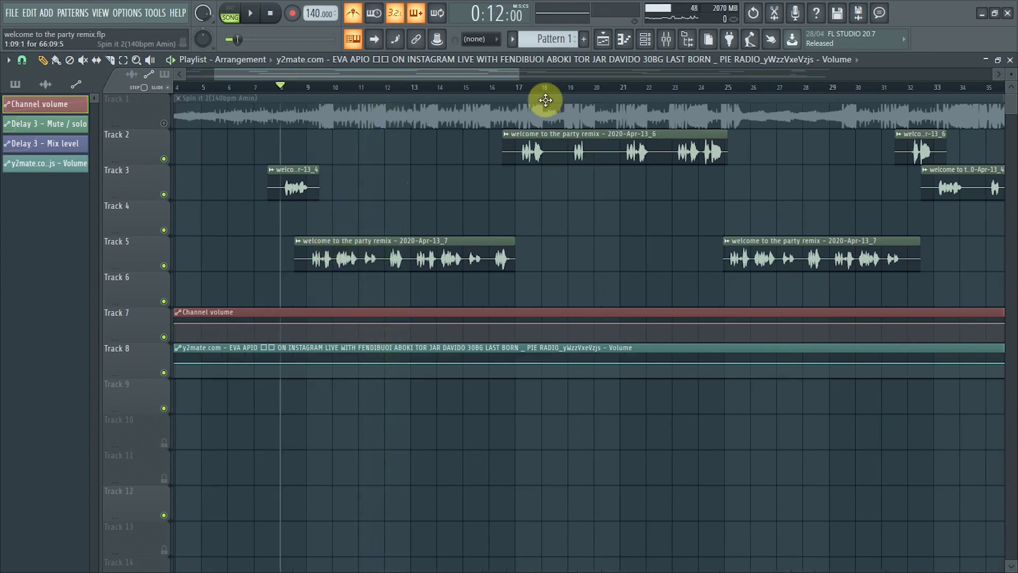
- Play the song from bar 17 and unmute the Track 1 beat during playback
click(517, 88)
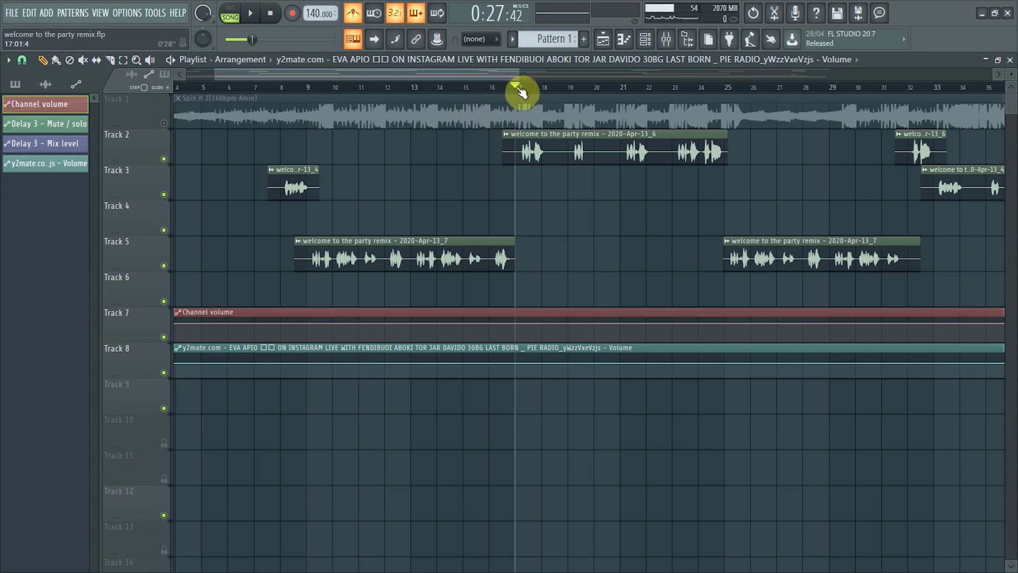
key(space)
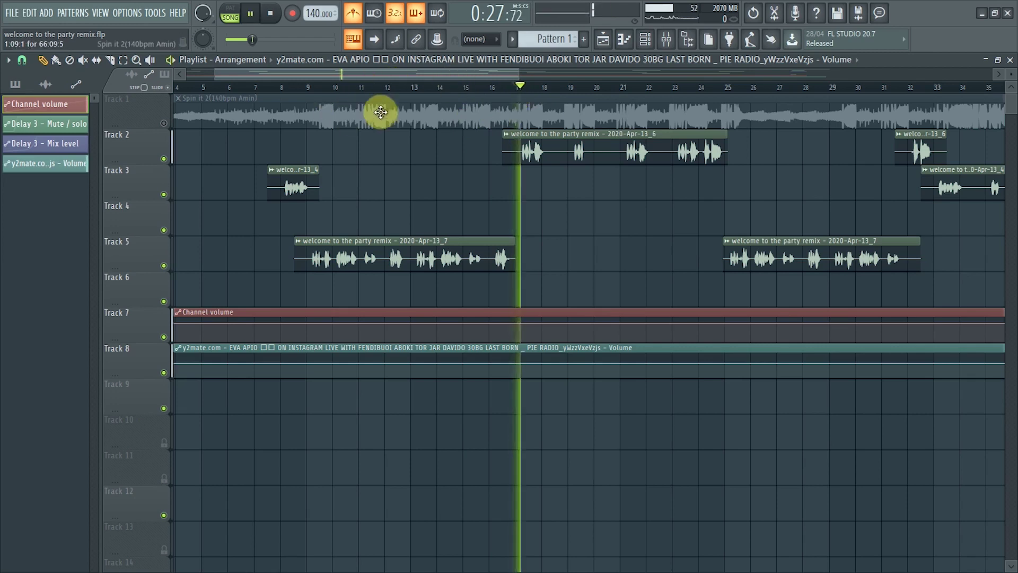
click(164, 124)
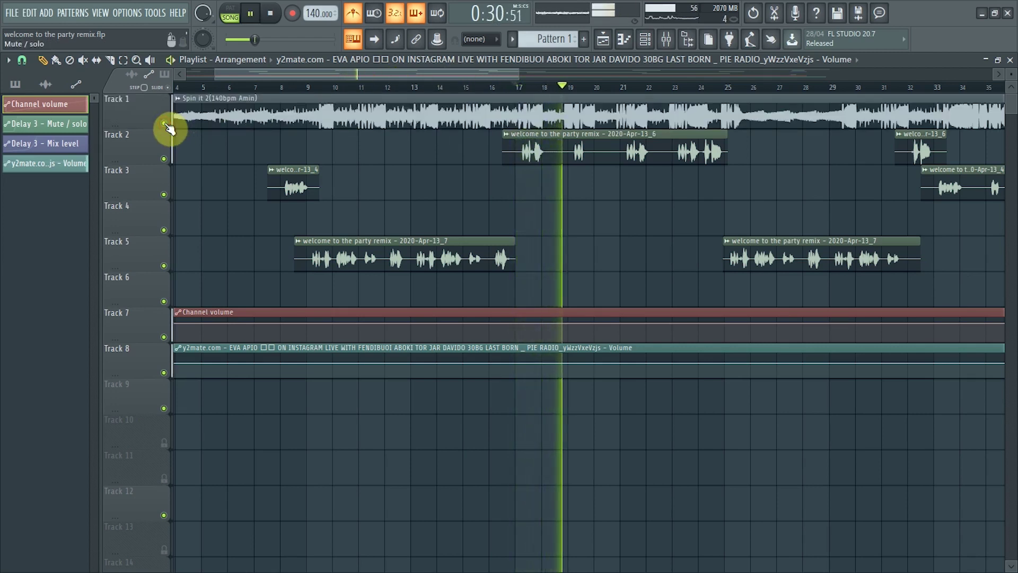
key(space)
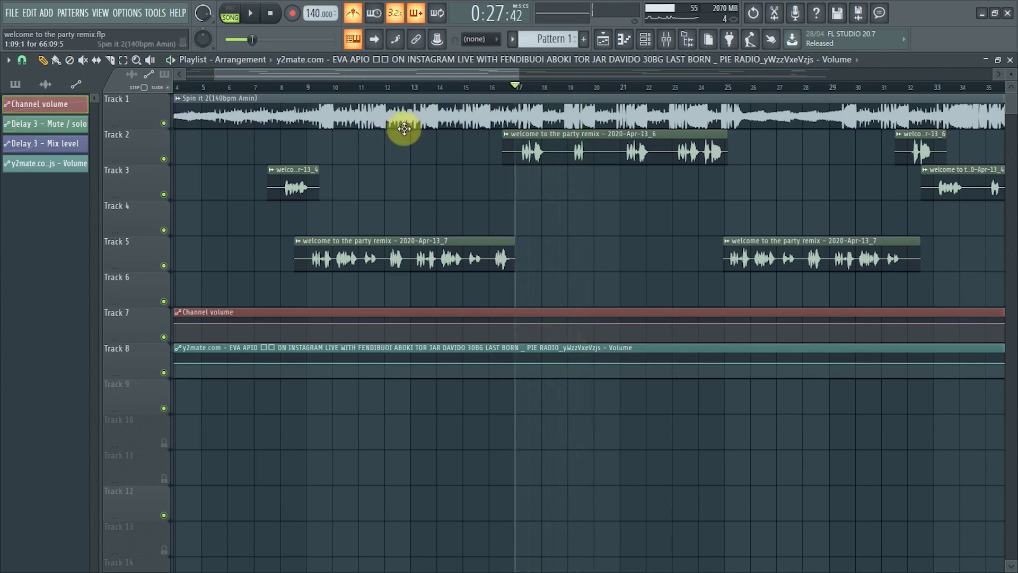
- Set the playlist snap to (none) and play the beat and vocals together from bar 19
scroll(545, 140, up, 3)
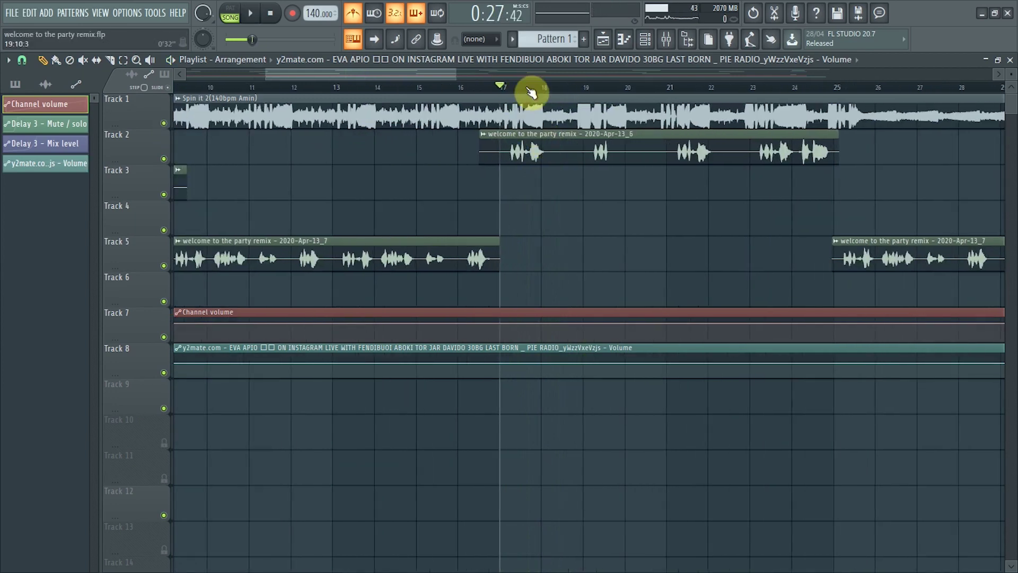
click(607, 91)
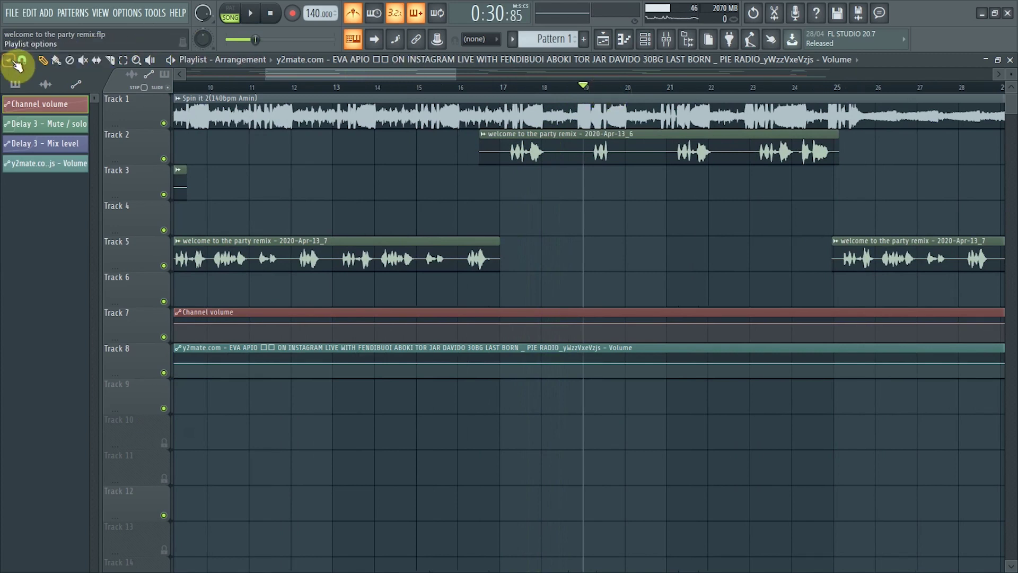
click(20, 62)
click(38, 129)
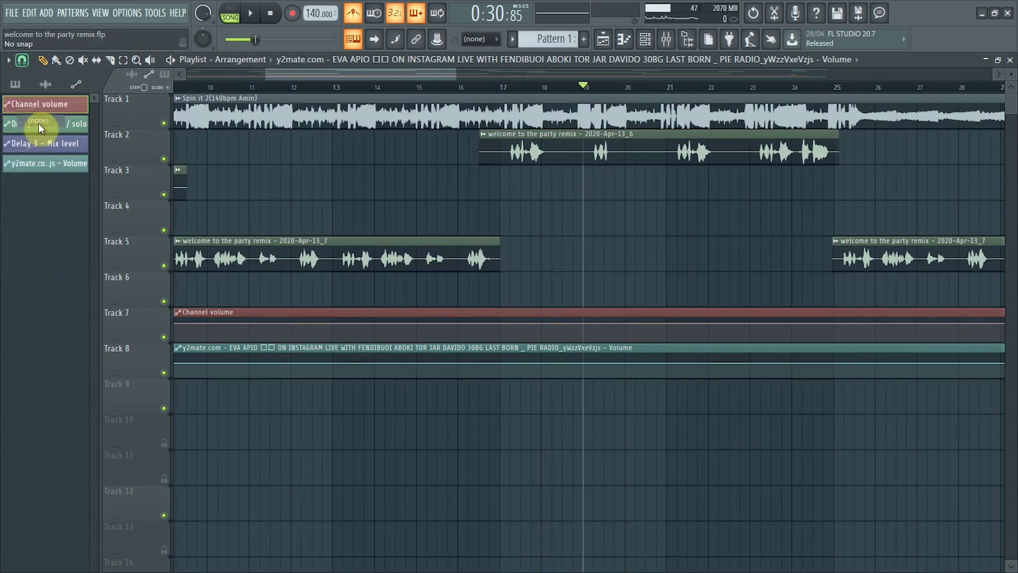
key(space)
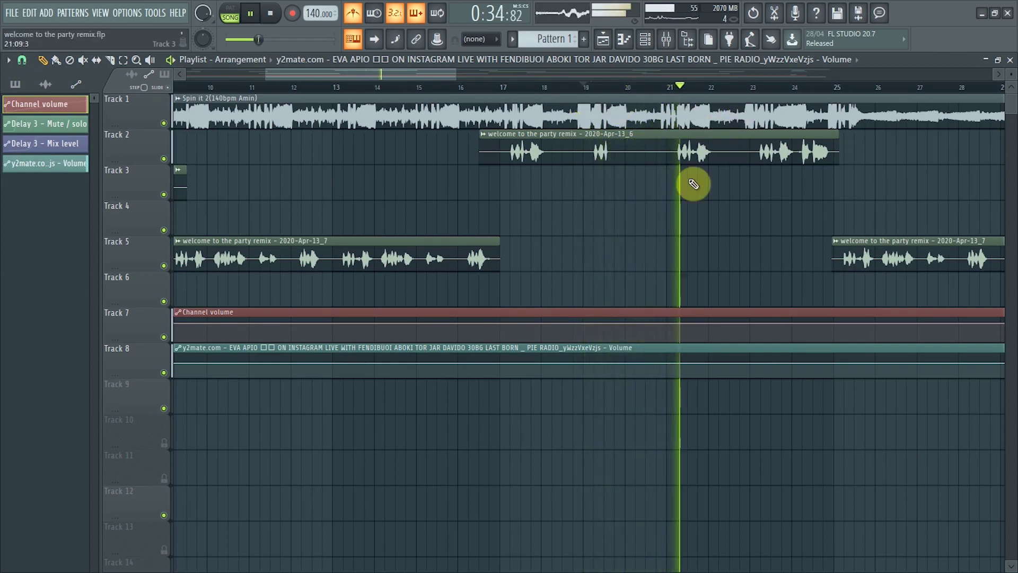
key(space)
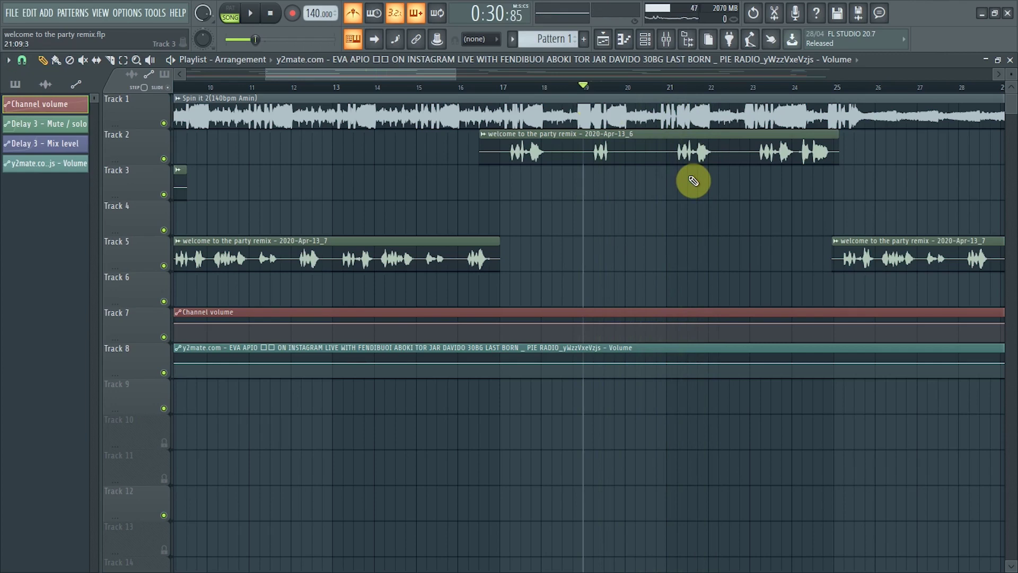
scroll(693, 181, down, 6)
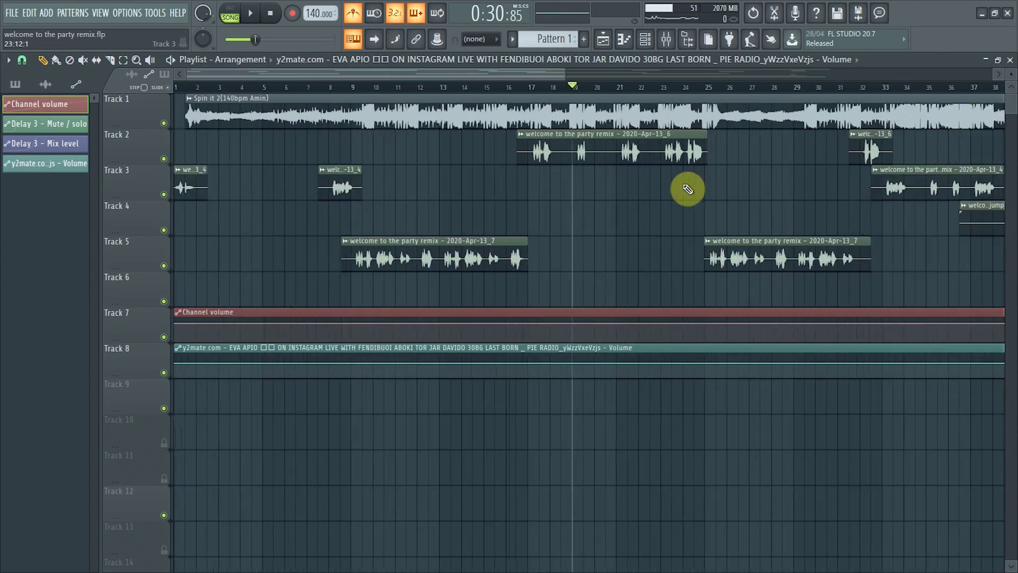
scroll(534, 182, up, 5)
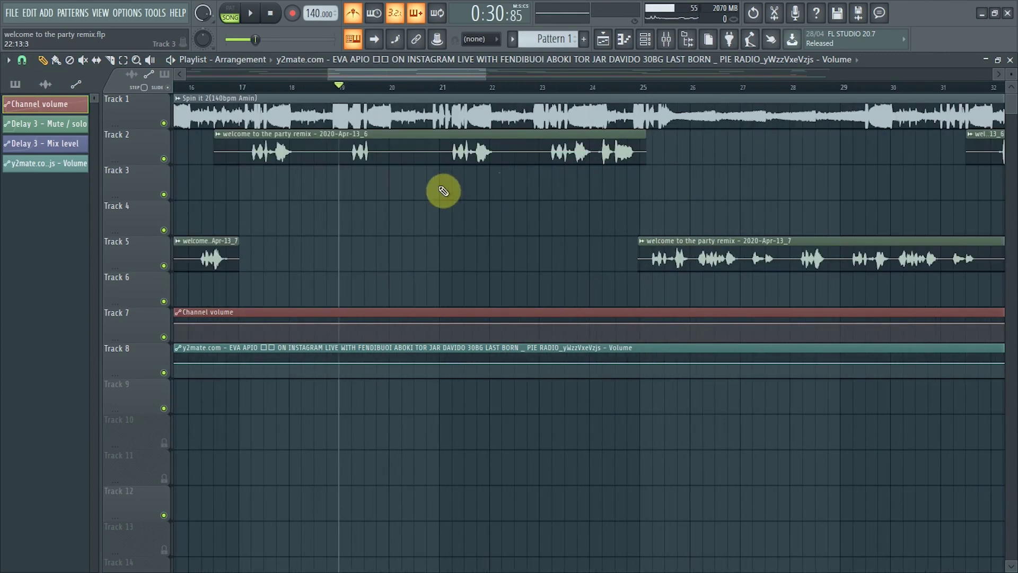
- Play the beat and vocals from bar 21 and turn off the metronome during playback
scroll(448, 195, up, 2)
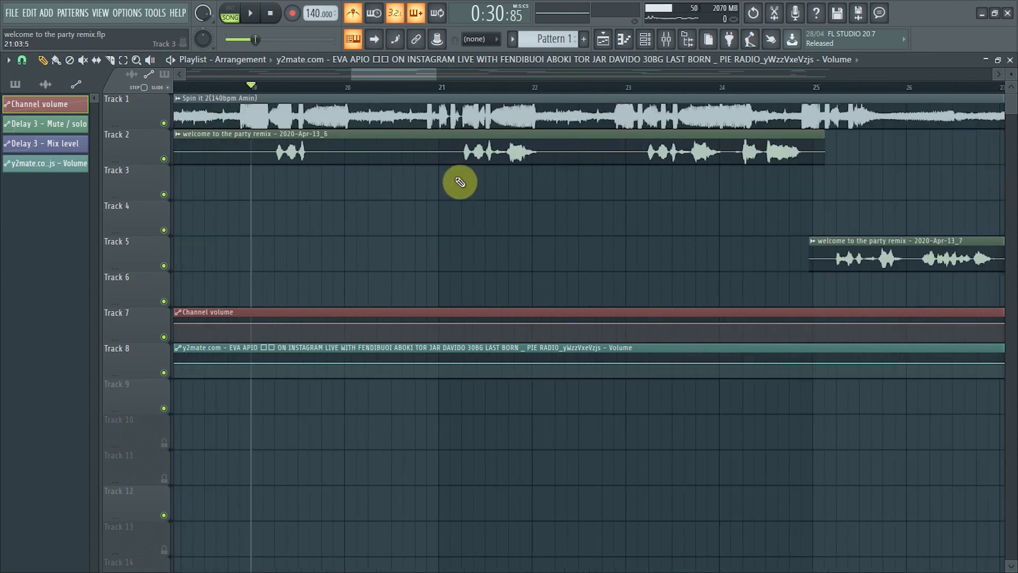
scroll(477, 91, down, 3)
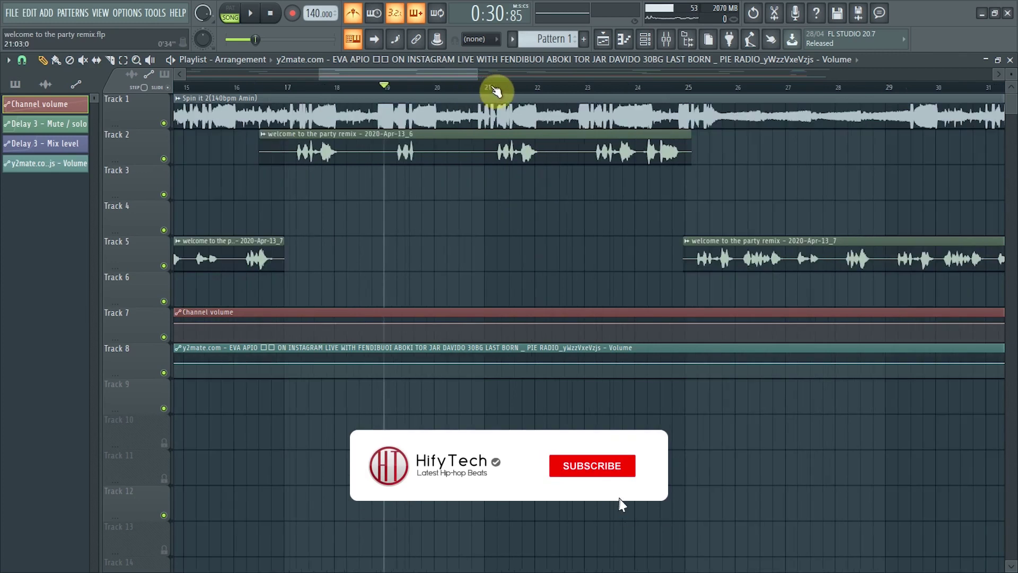
click(494, 87)
key(space)
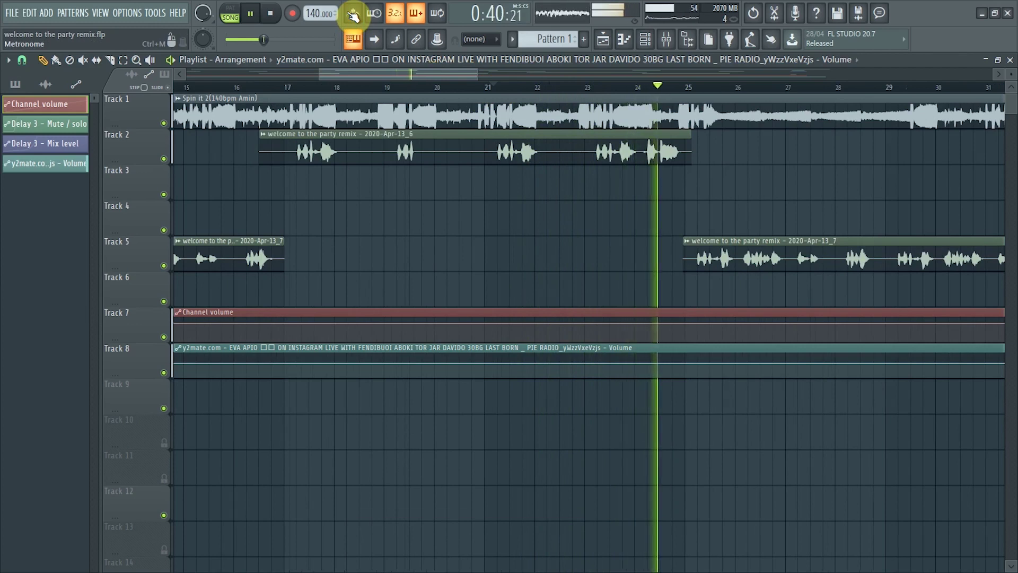
key(space)
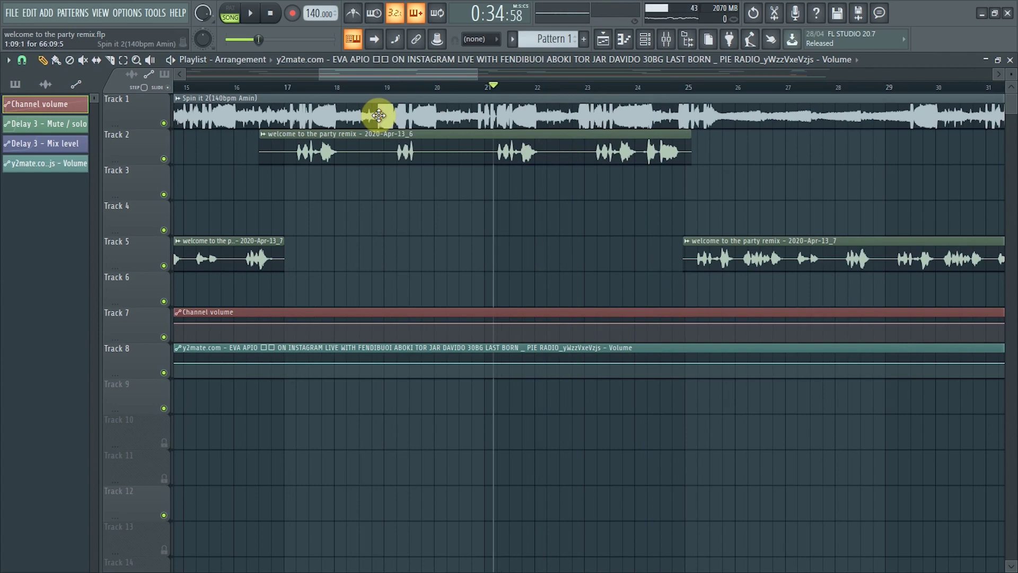
key(space)
- View the full vocal arrangement, open the mixer and inspect the effect chain on vocal insert 7
scroll(450, 75, down, 3)
scroll(494, 147, down, 2)
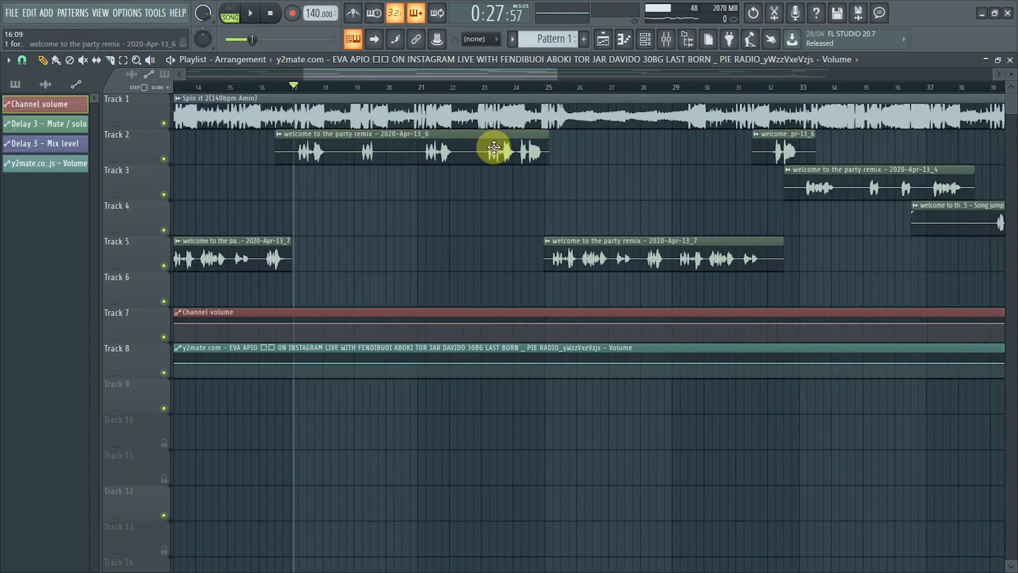
scroll(552, 79, down, 2)
scroll(553, 80, down, 1)
scroll(572, 73, down, 1)
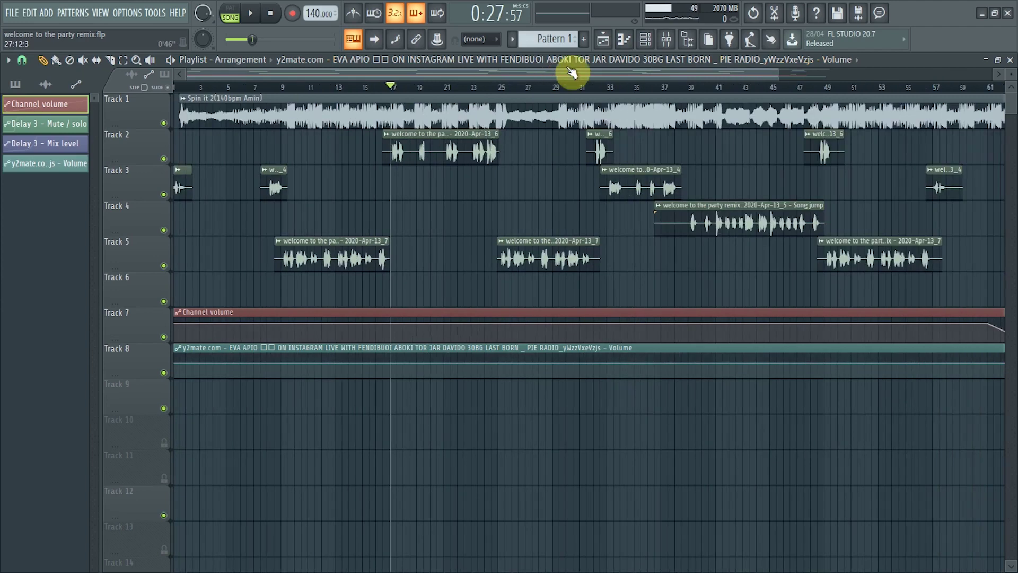
scroll(663, 74, right, 2)
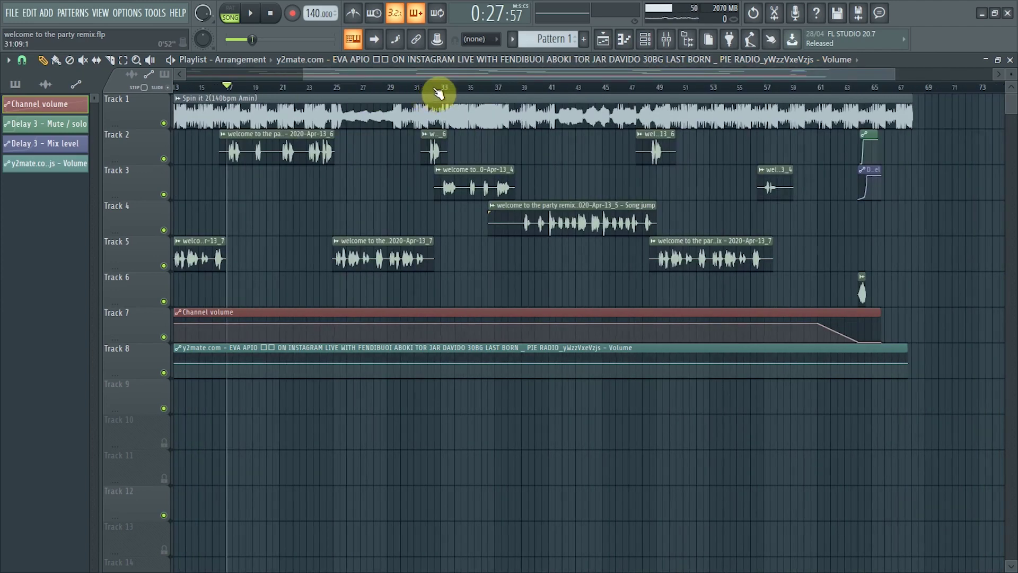
click(667, 39)
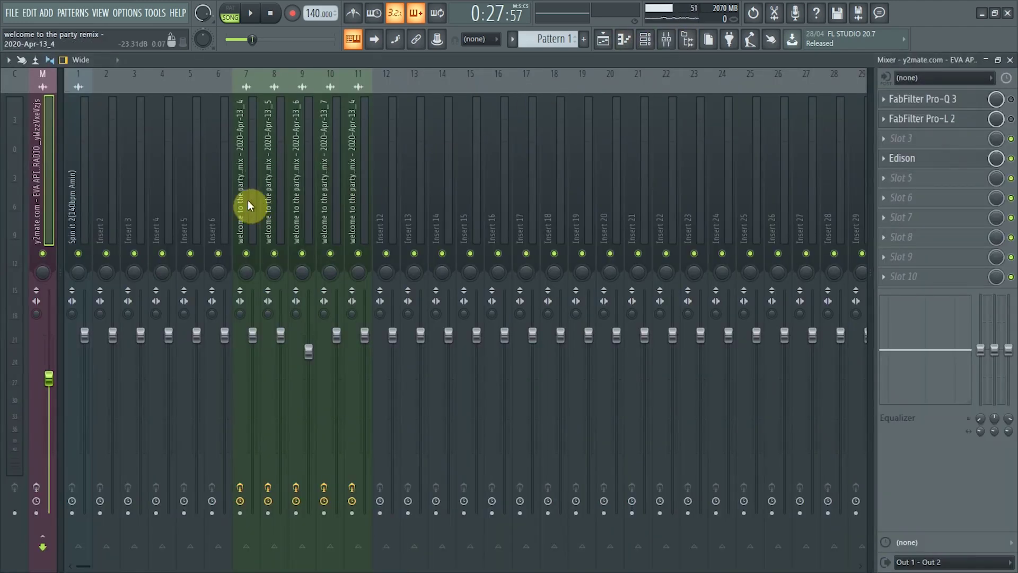
click(247, 199)
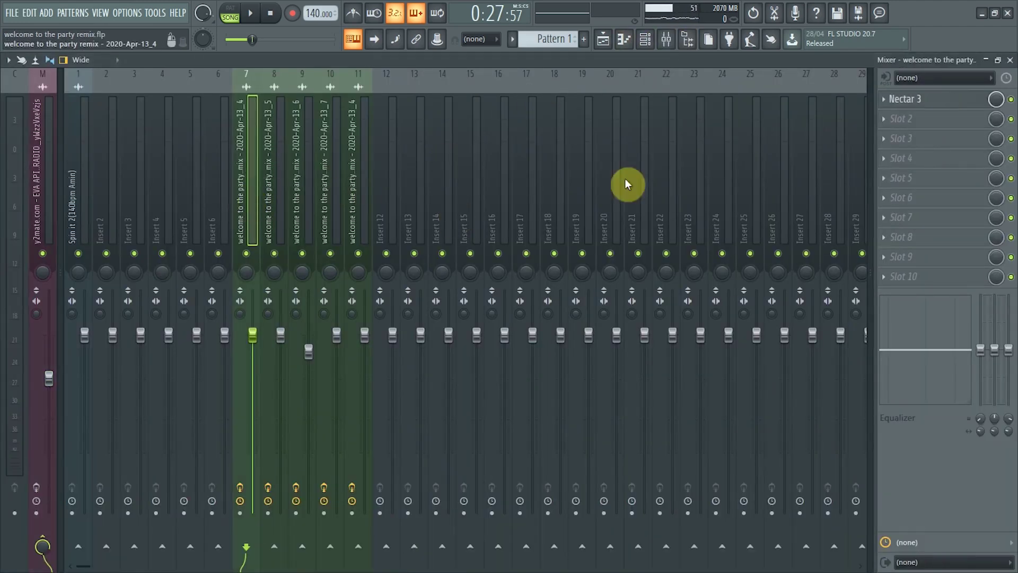
- Play the song from bar 23 and disable the effects on vocal mixer inserts 7 to 11
click(598, 42)
click(312, 88)
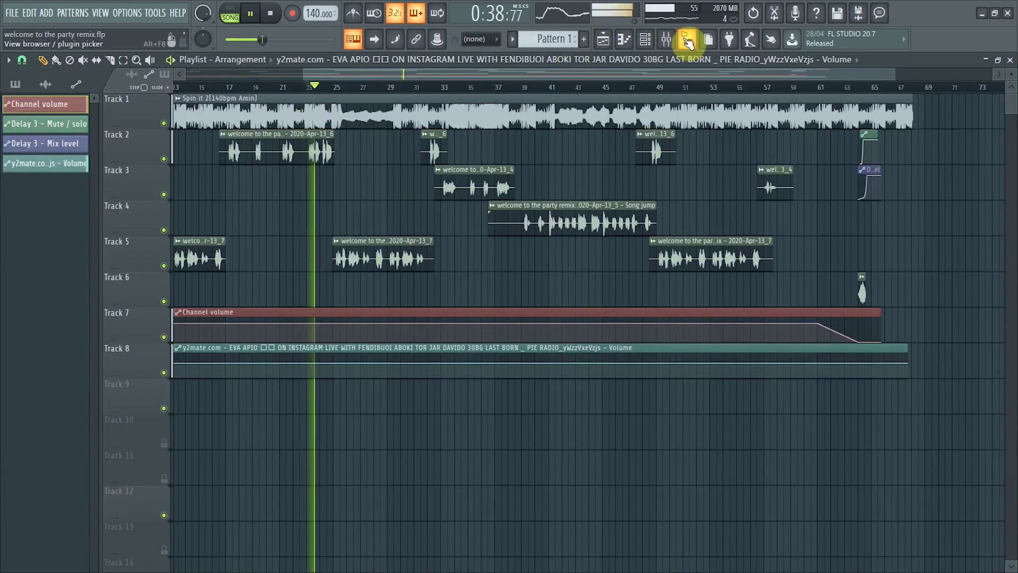
click(666, 38)
right_click(296, 486)
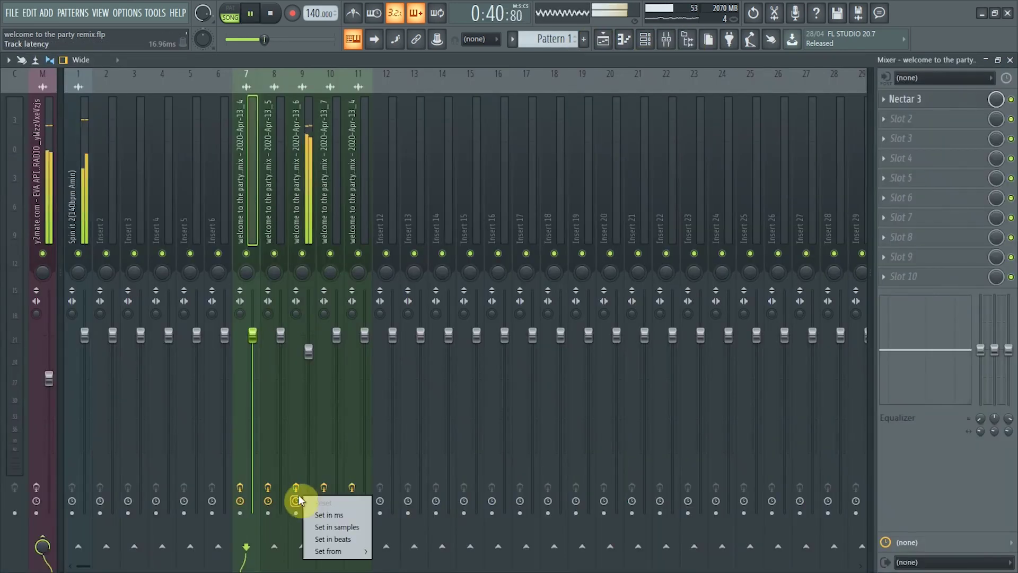
click(324, 487)
click(352, 487)
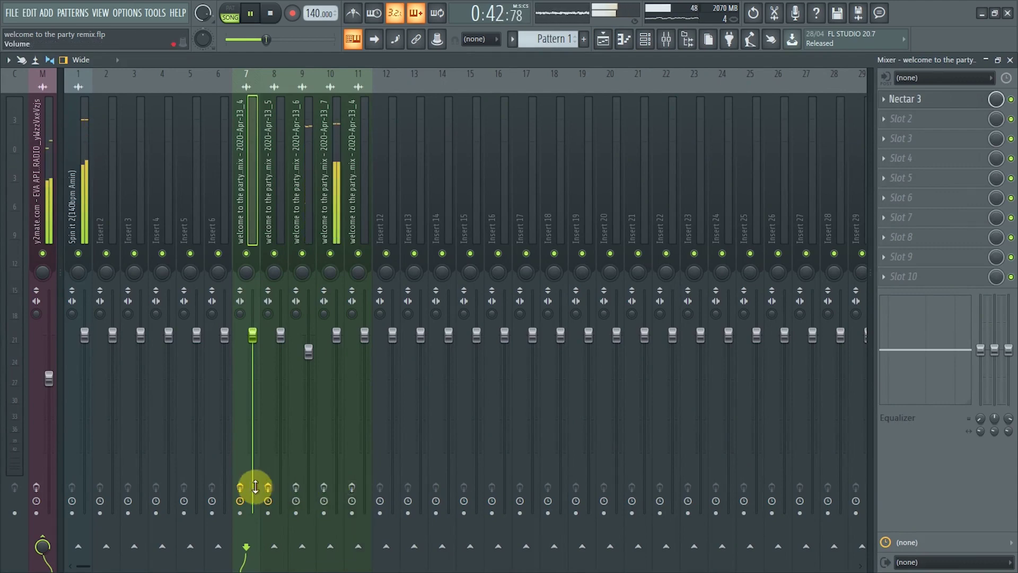
key(space)
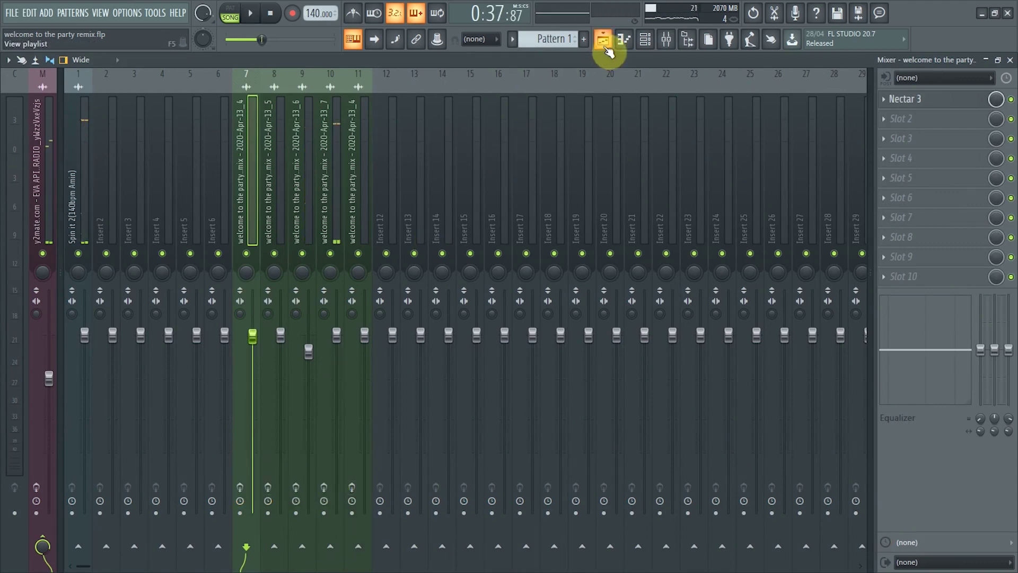
- Play the beat and vocals from bar 17 in the playlist with the vocal effects disabled
click(604, 39)
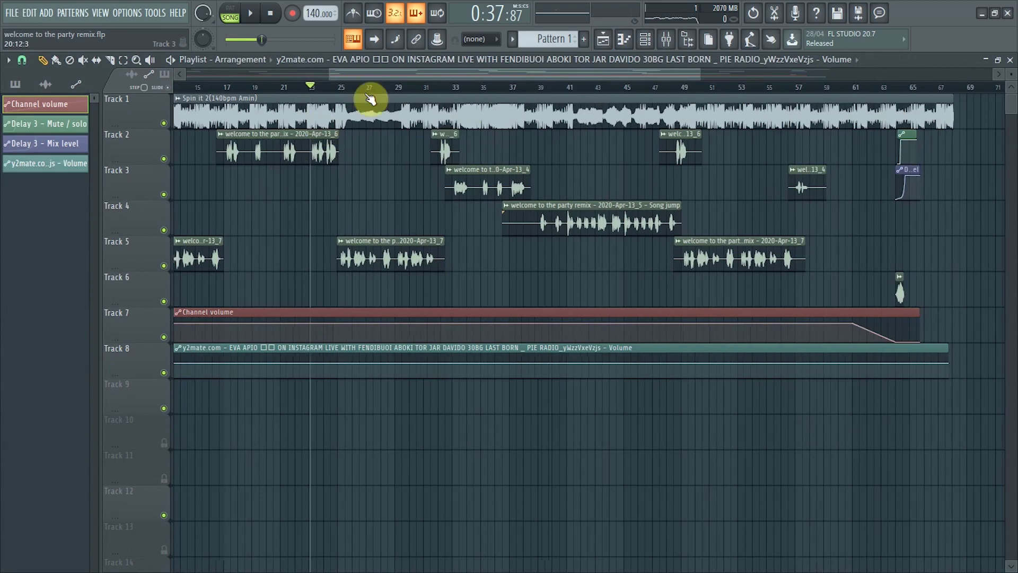
drag(443, 83, 336, 113)
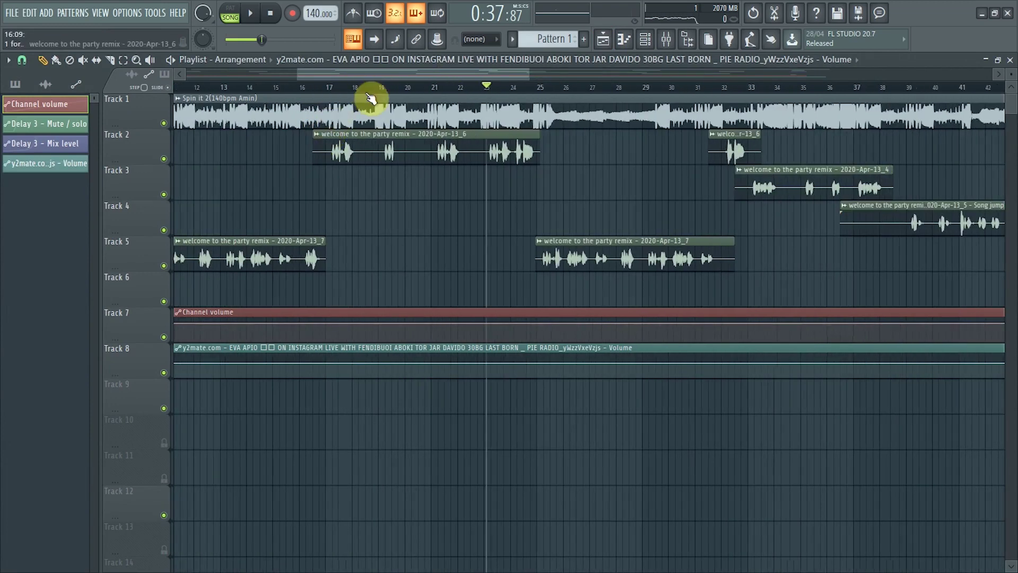
scroll(344, 92, up, 2)
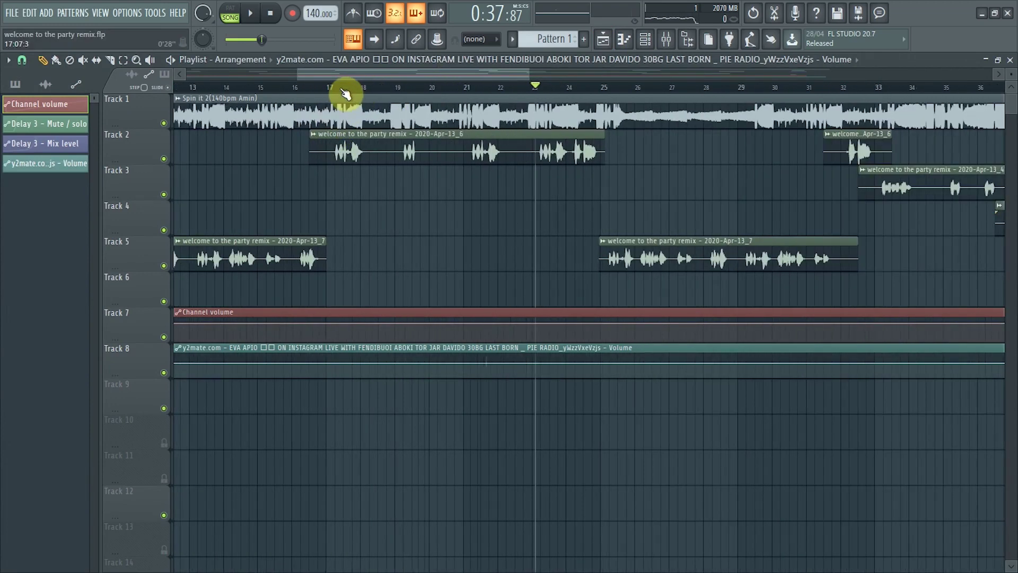
click(339, 89)
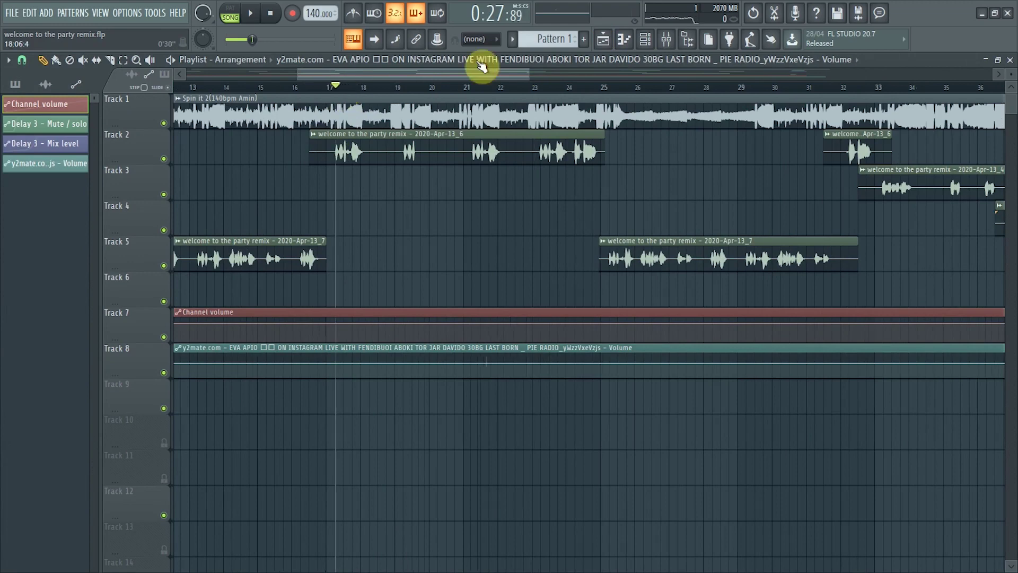
click(666, 38)
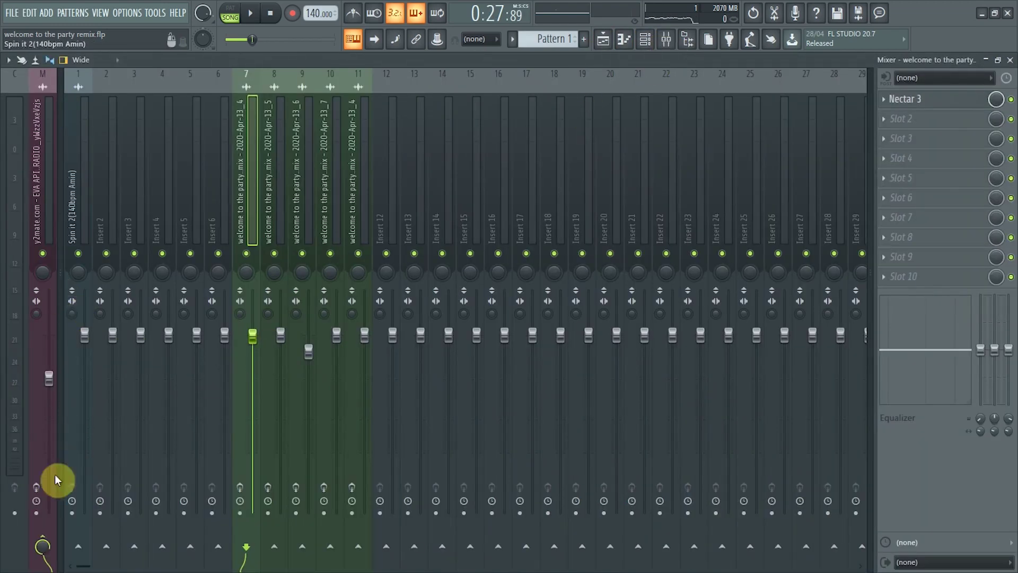
click(605, 39)
key(space)
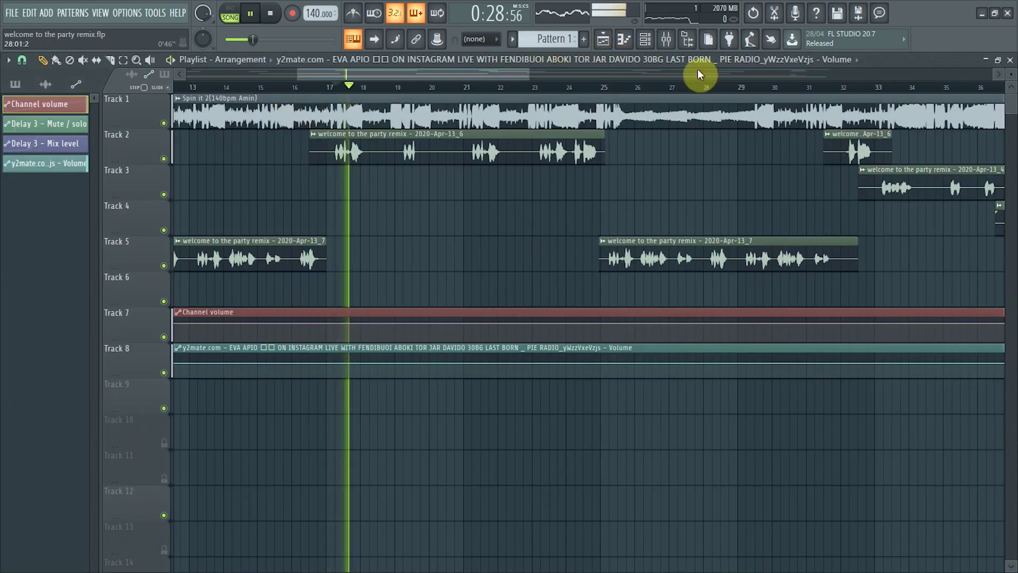
key(space)
- Replay the song from just before bar 17 and watch the vocal levels in the mixer
click(666, 39)
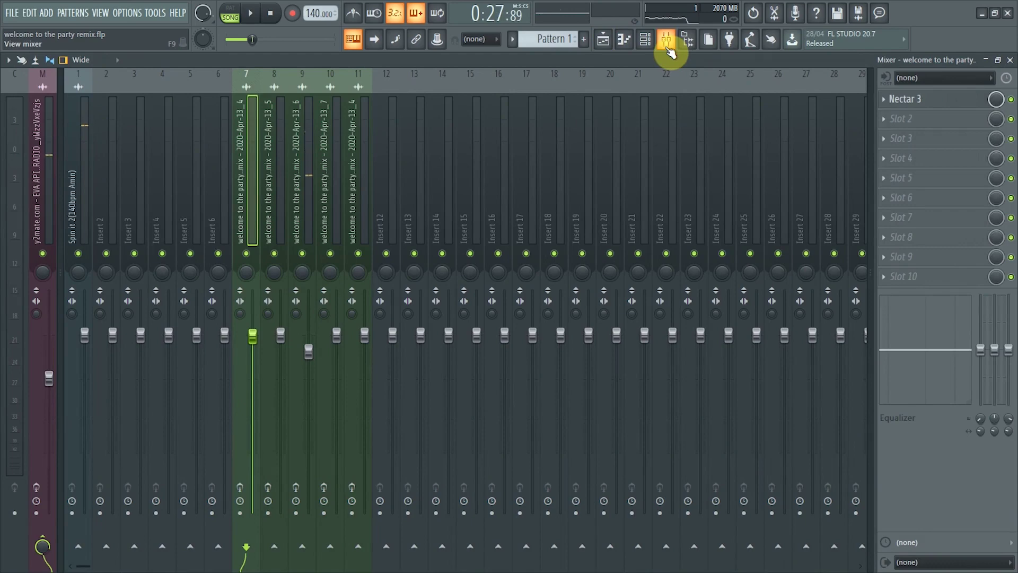
click(603, 40)
click(326, 88)
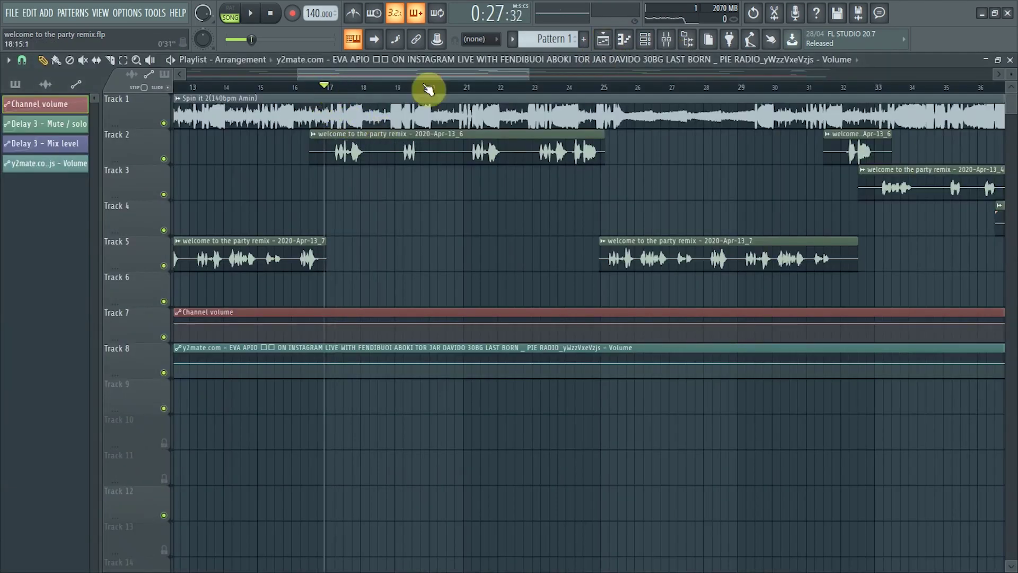
key(space)
click(667, 40)
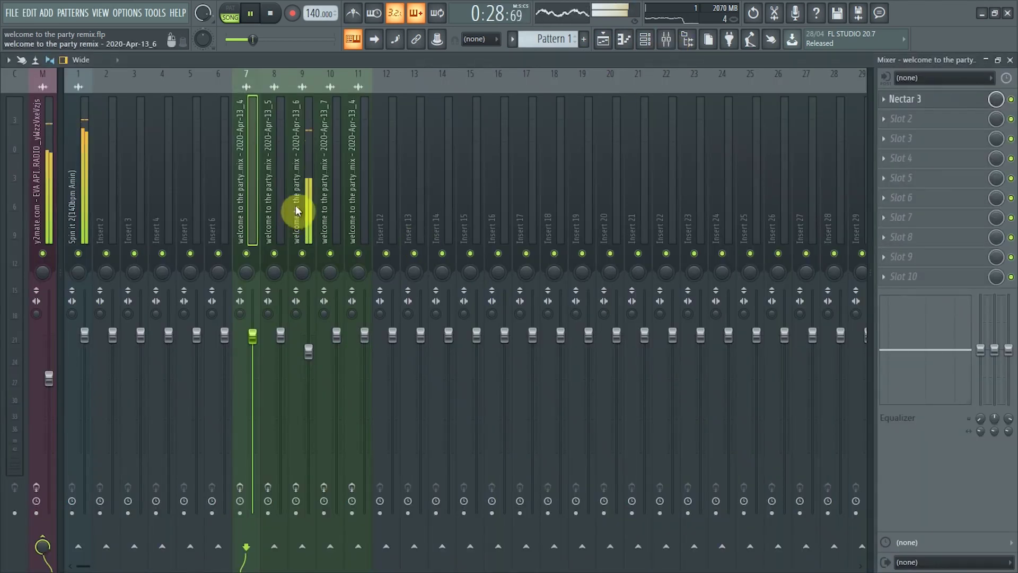
- Stop playback and inspect the Gate, EQ 1 and De-esser modules of Nectar 3 on vocal insert 9, then close the plugin
click(295, 210)
key(space)
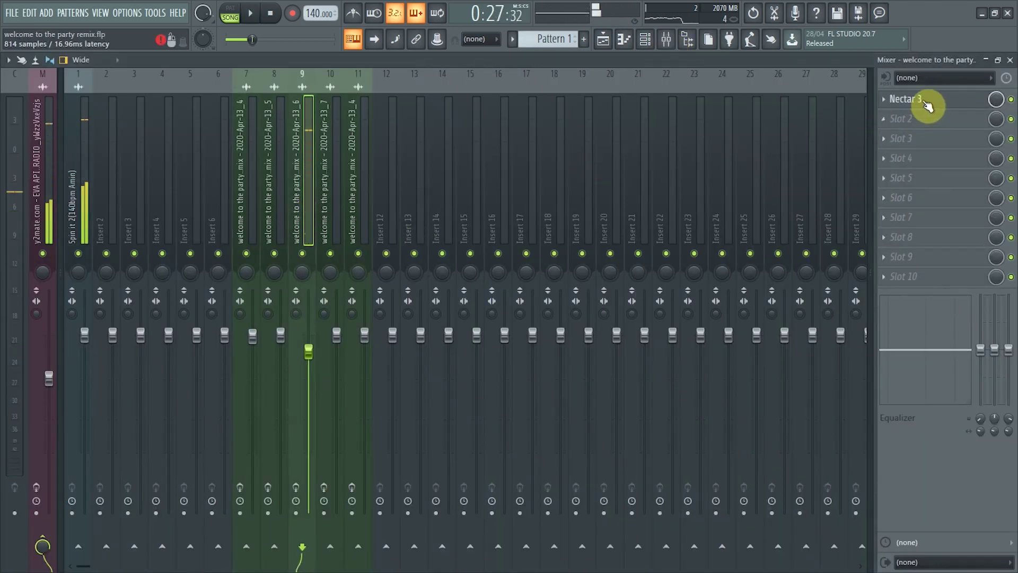
click(921, 105)
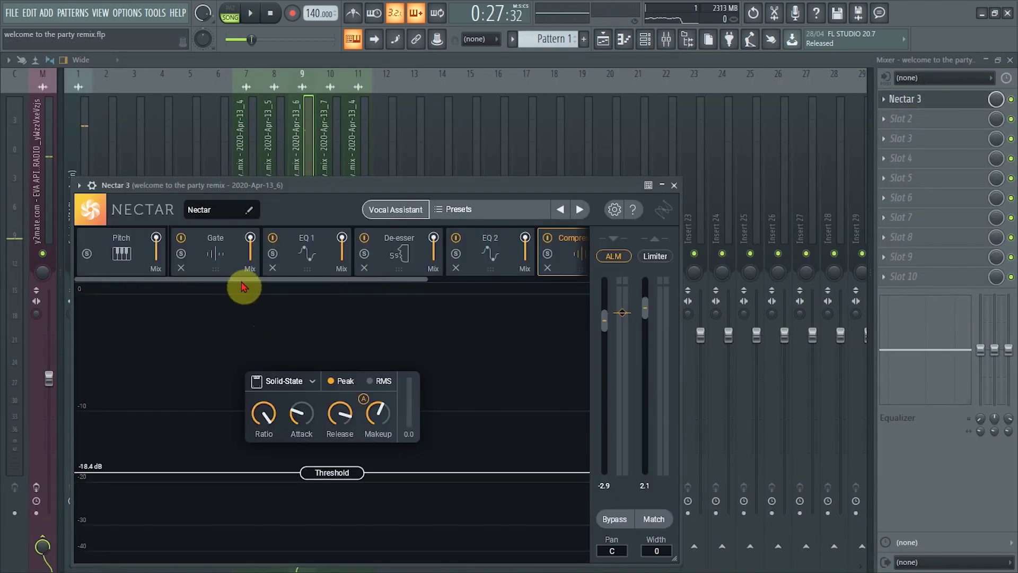
scroll(330, 291, down, 3)
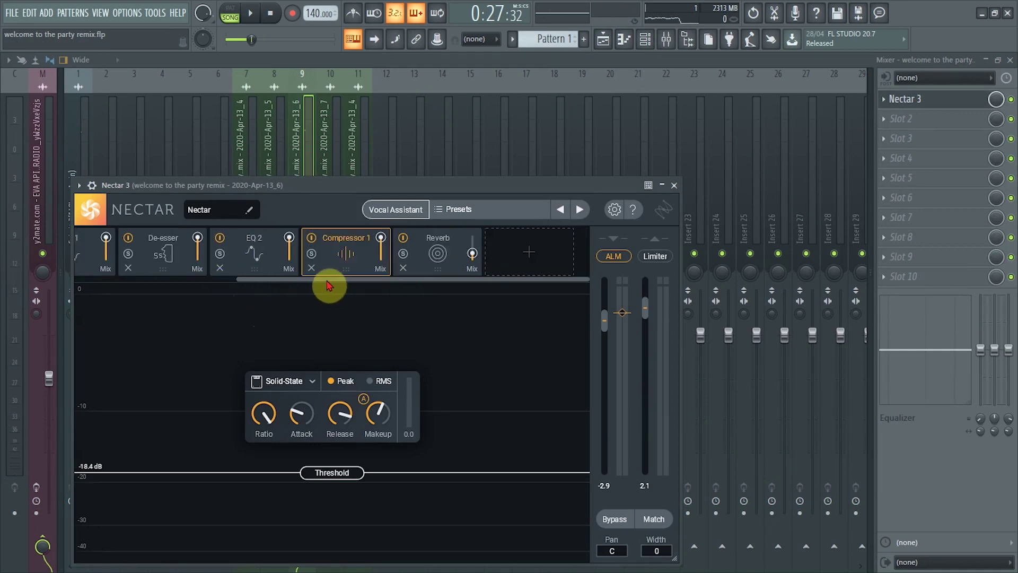
scroll(329, 286, up, 3)
click(181, 251)
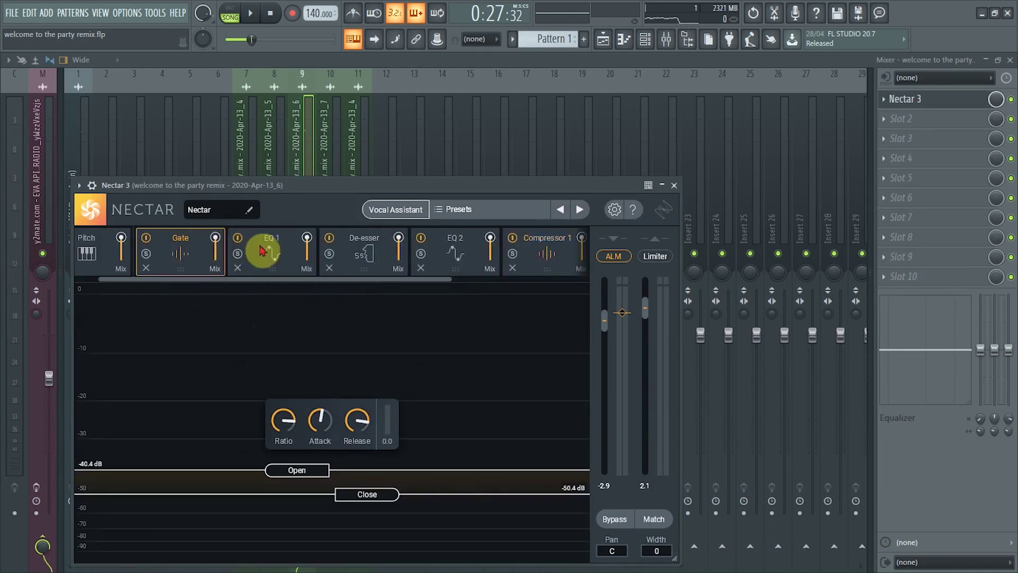
click(263, 251)
click(352, 257)
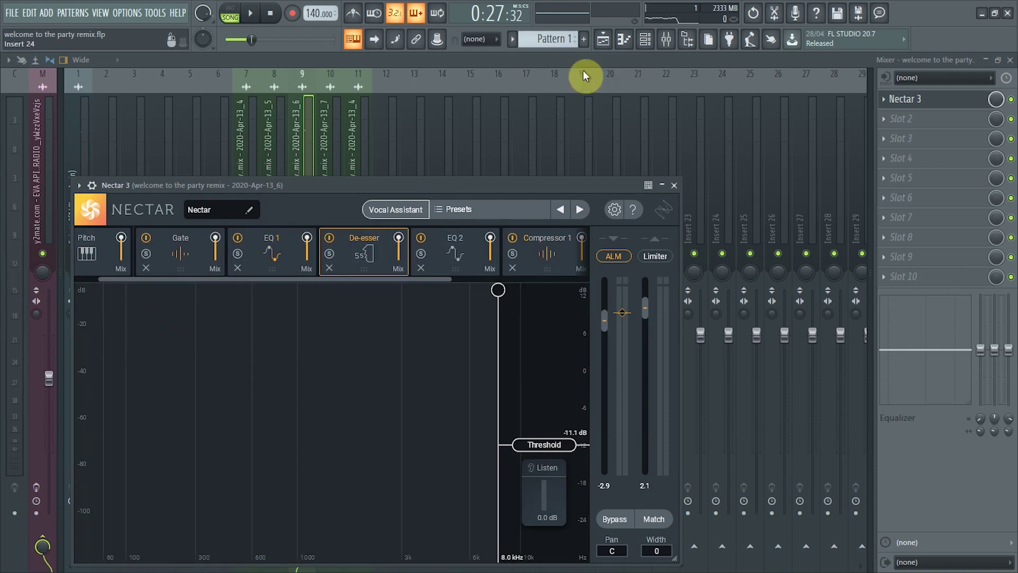
click(335, 131)
click(305, 154)
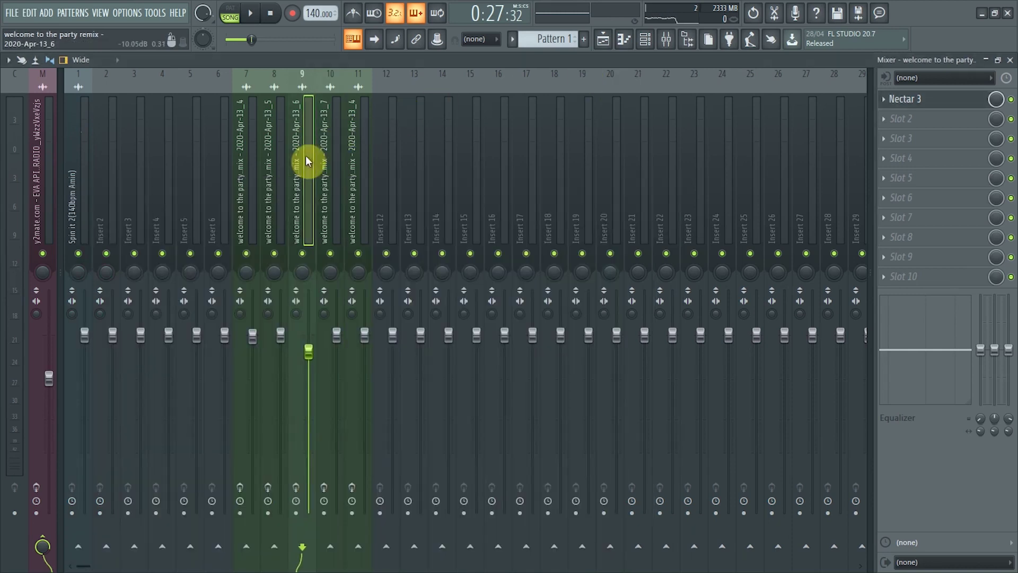
- Play the vocals from just before bar 17, briefly muting the Track 1 beat in the playlist during playback
key(space)
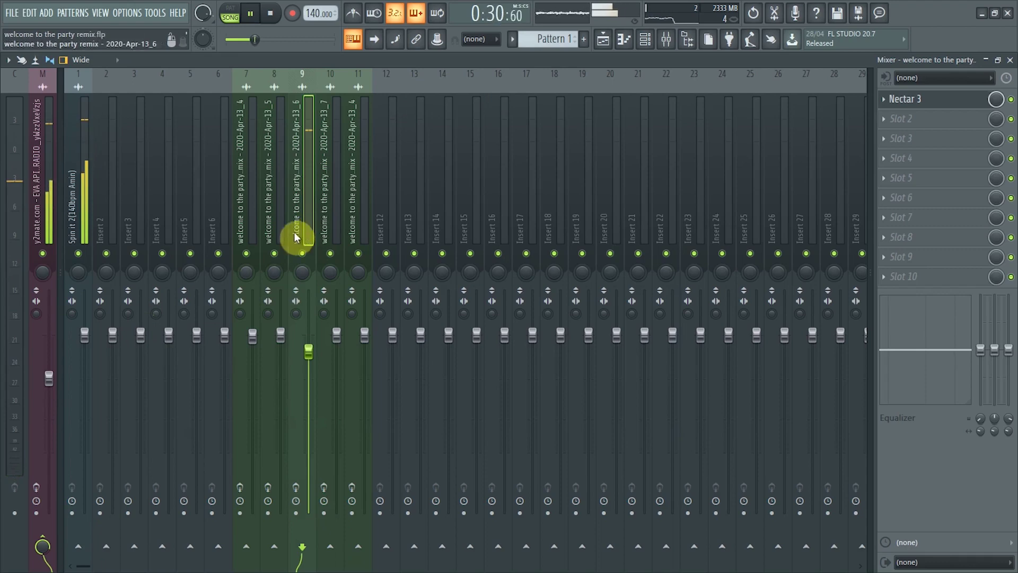
click(603, 38)
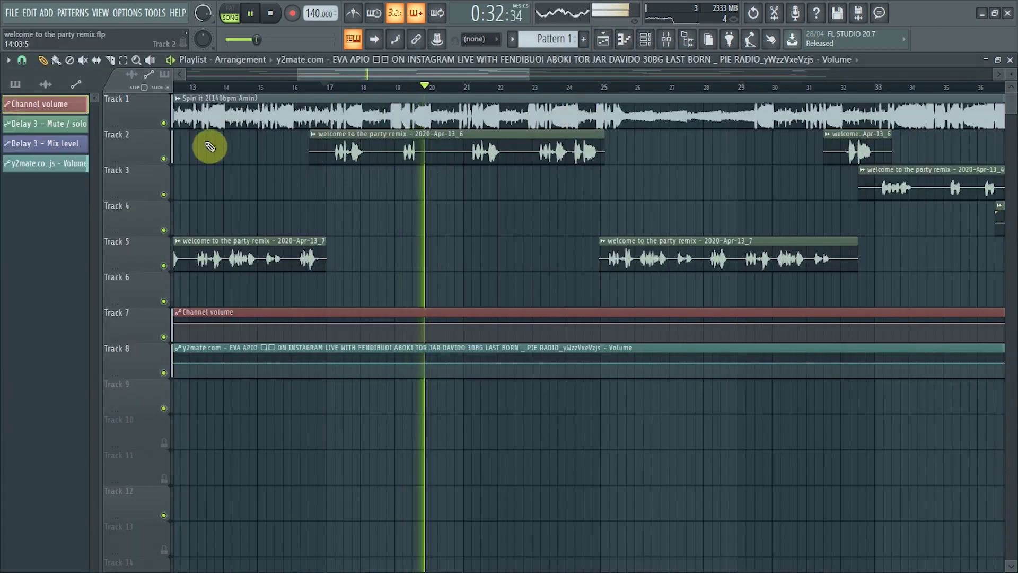
click(165, 124)
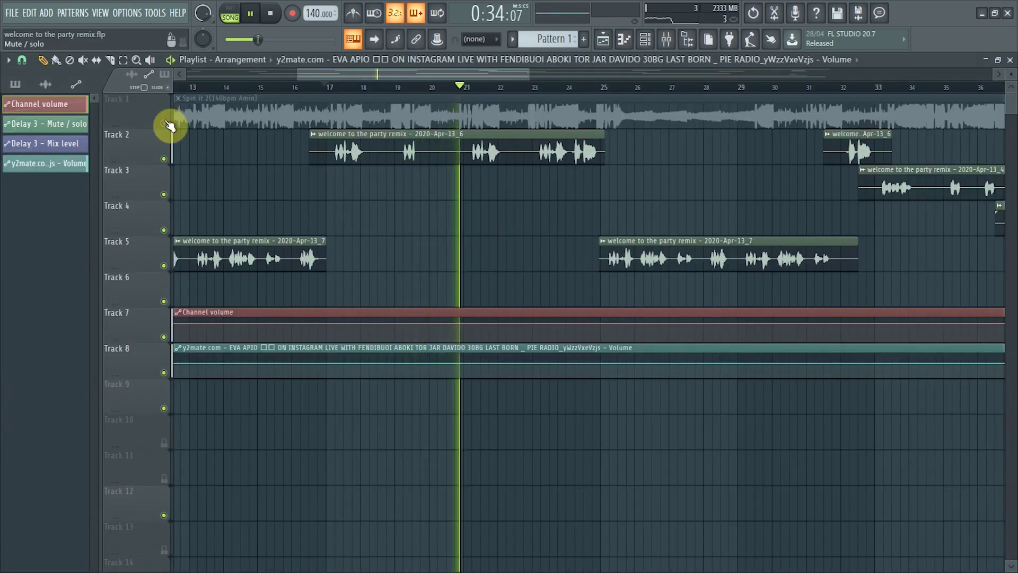
click(164, 124)
key(space)
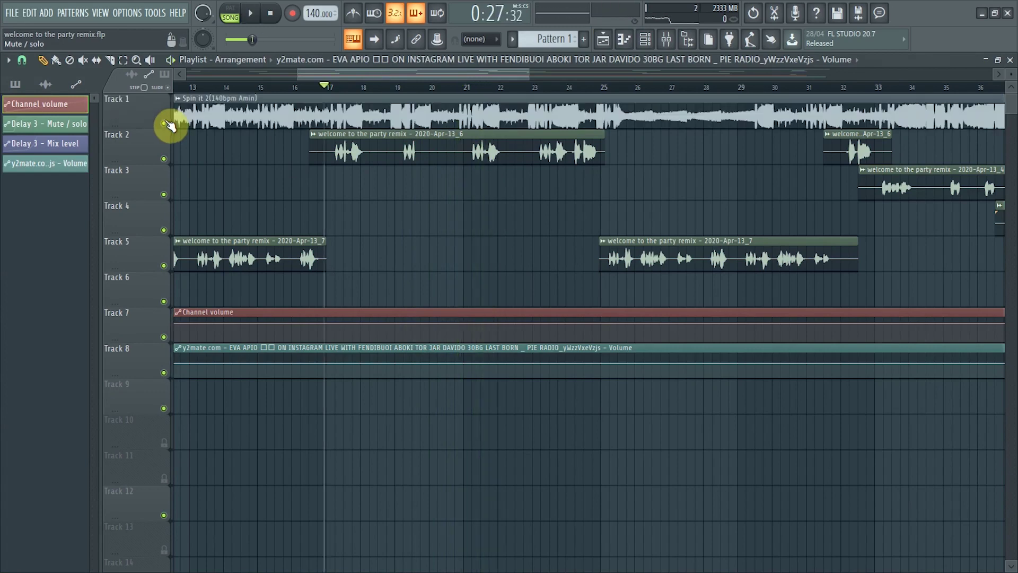
- Re-enable the effects on vocal mixer inserts 7 to 11 and select the master track
click(666, 39)
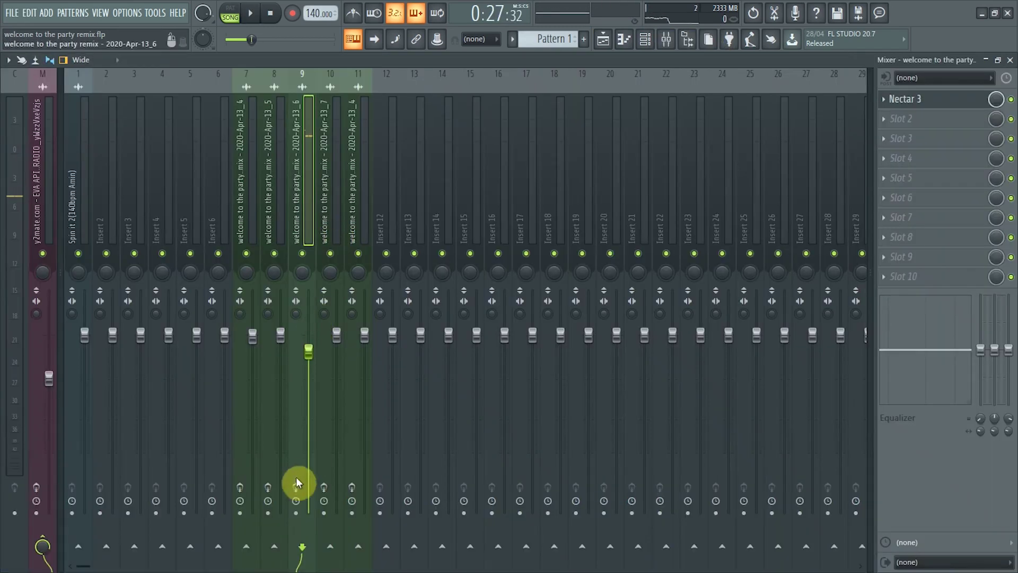
click(75, 231)
key(Left)
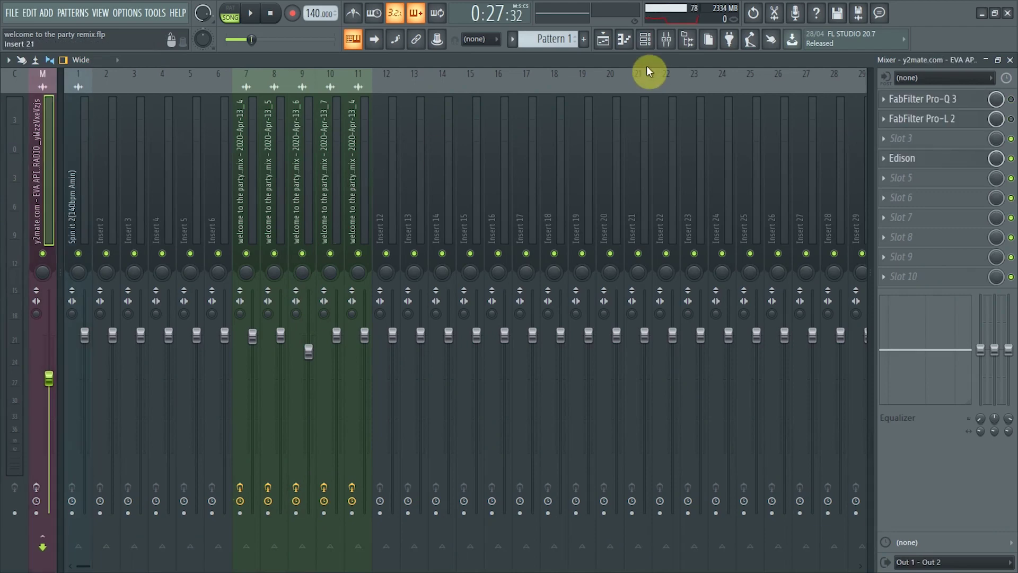
- Return to the full playlist arrangement, save the project and close the program
key(F5)
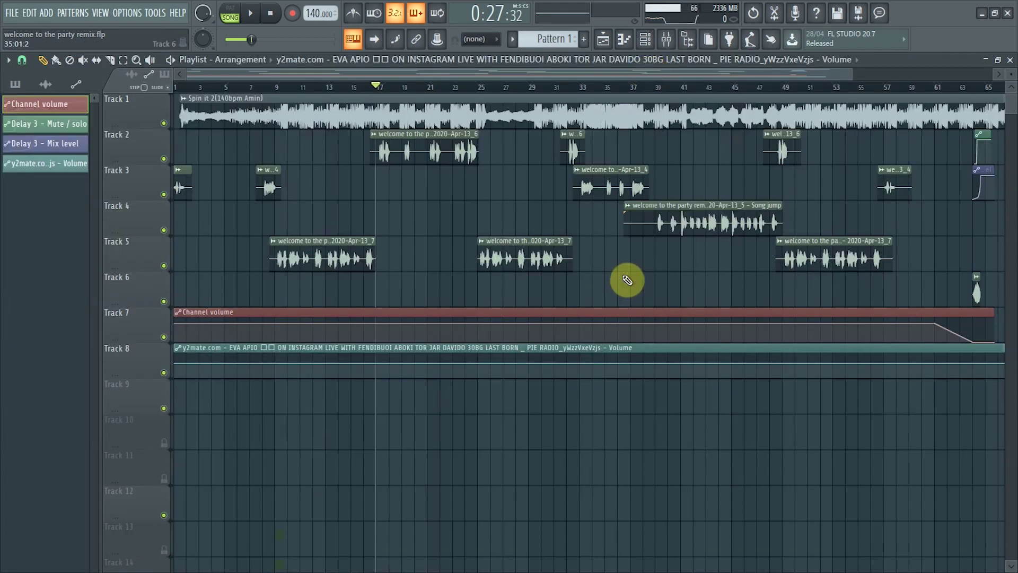
ctrl+scroll(529, 288, down, 2)
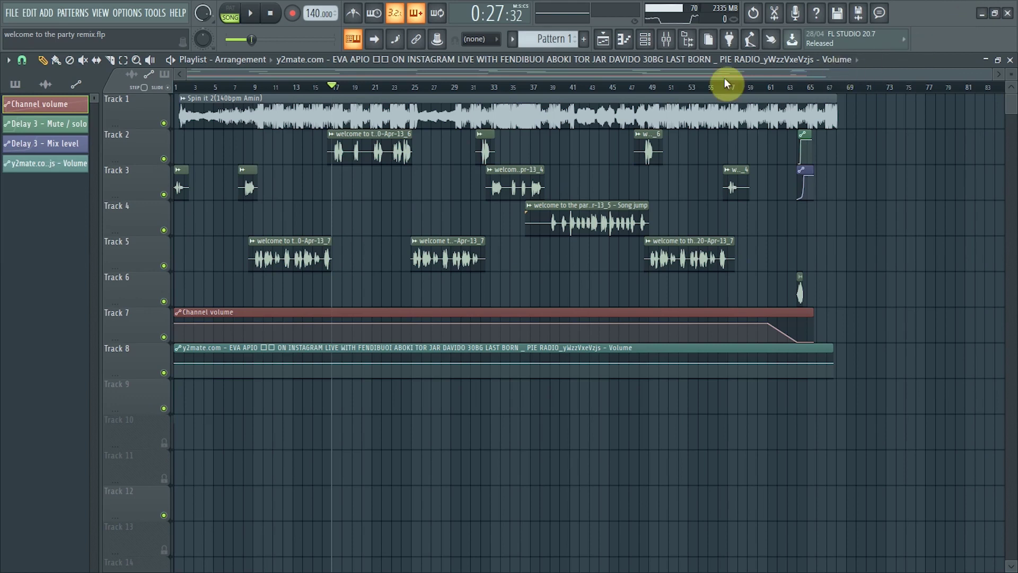
key(ctrl+s)
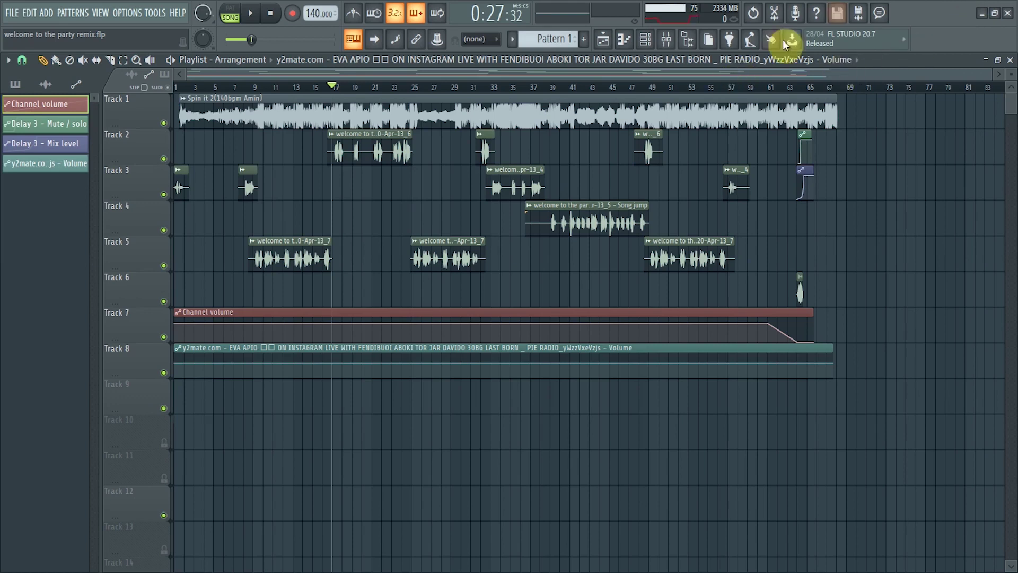
click(1007, 13)
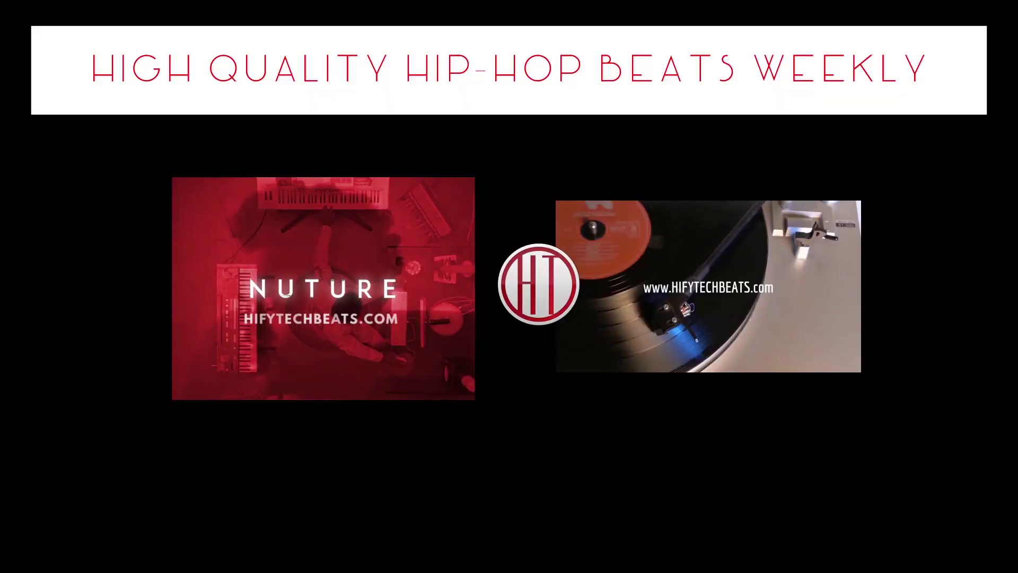